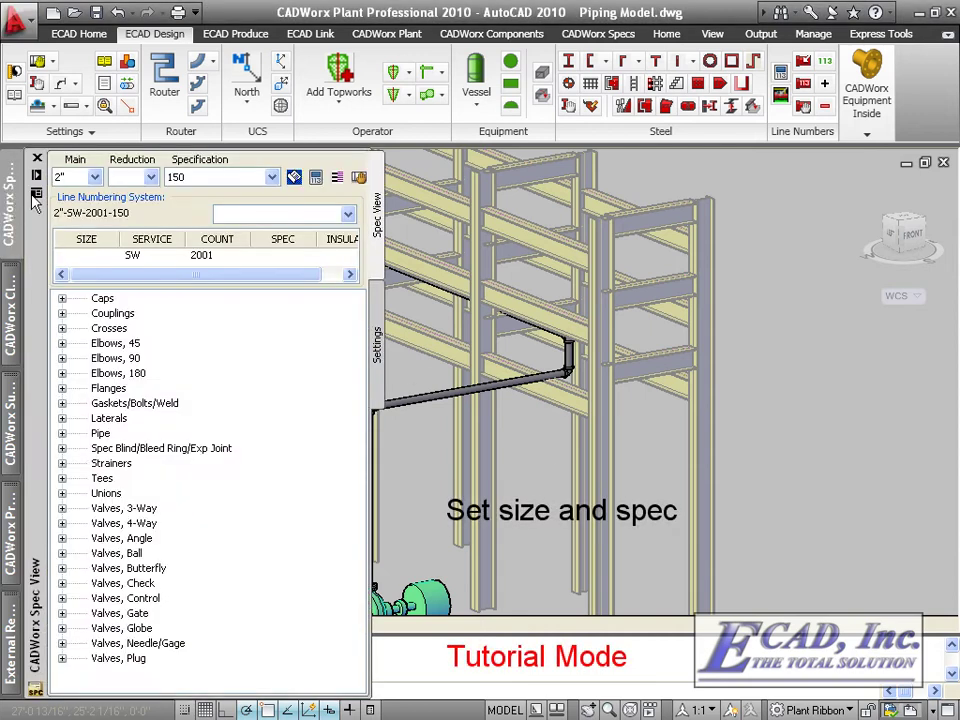
- Set the main size to 2" and the specification to 150, and turn on polar tracking
click(84, 178)
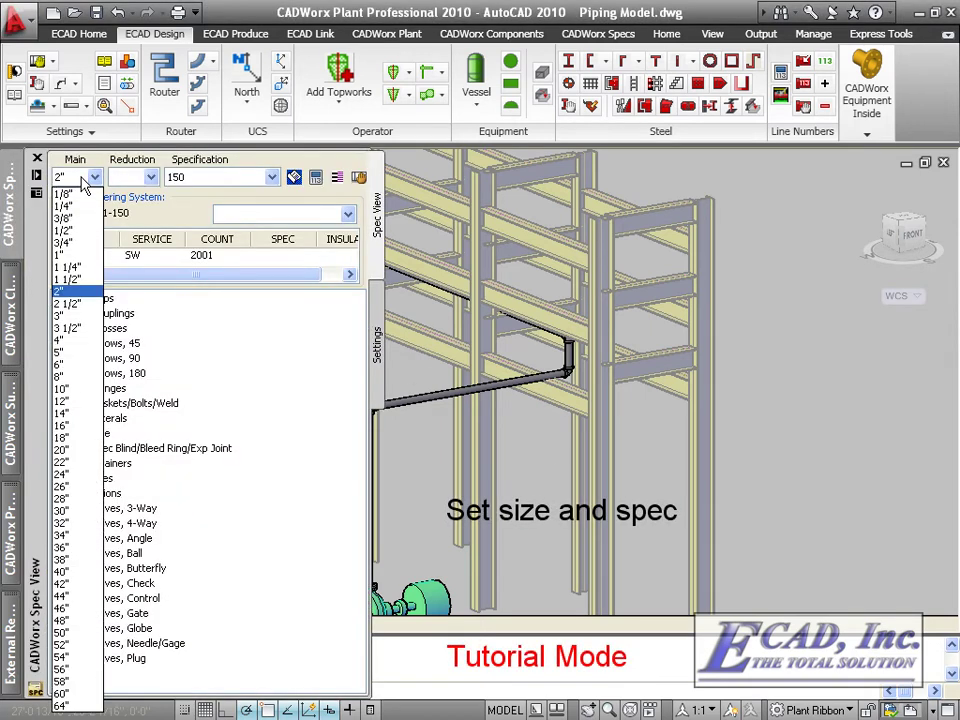
click(58, 292)
click(195, 177)
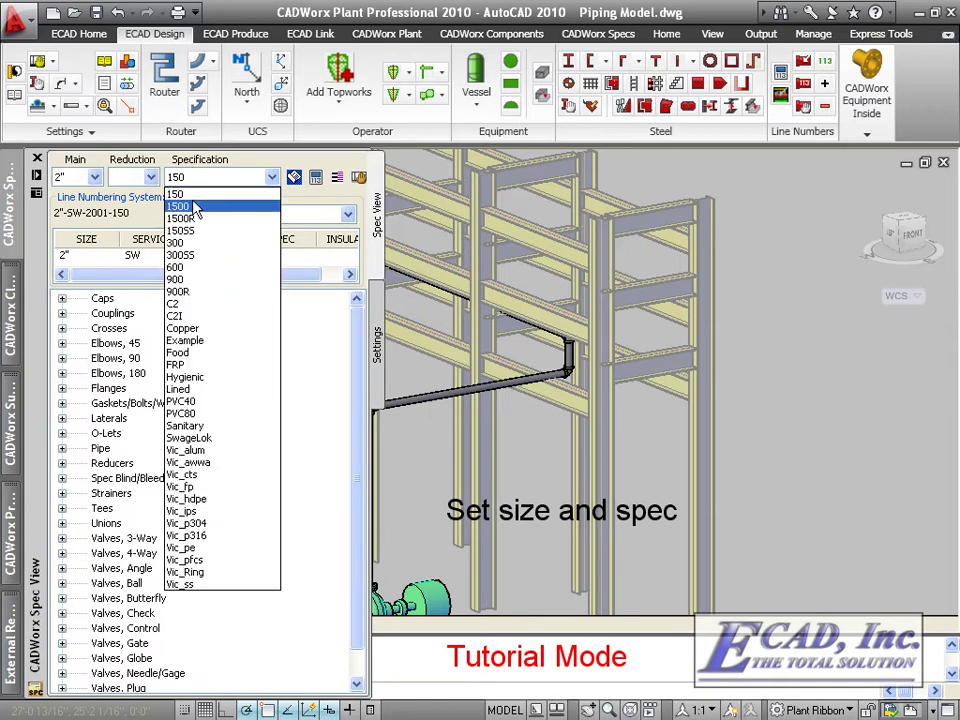
click(196, 197)
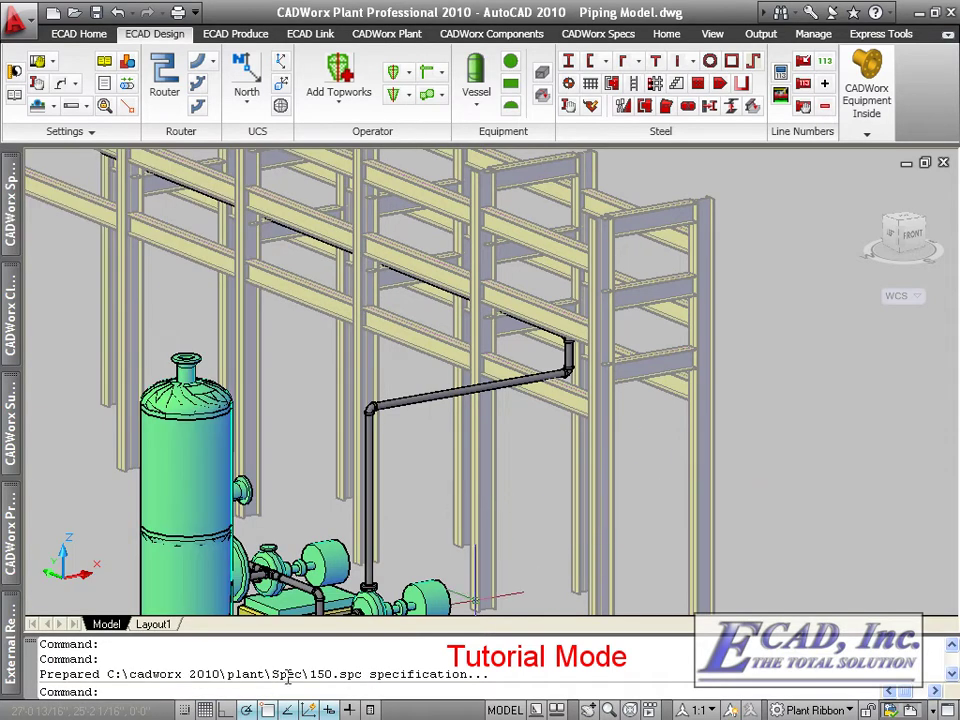
click(247, 710)
- Turn on object snap tracking and start a Router run 6" off the existing elbow
click(288, 710)
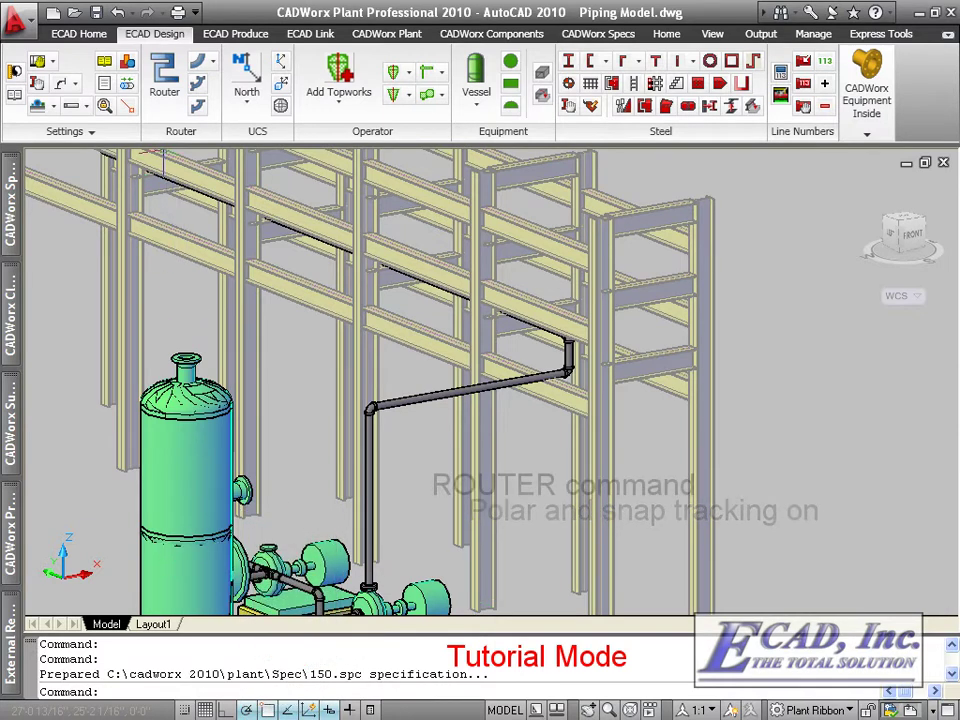
click(168, 84)
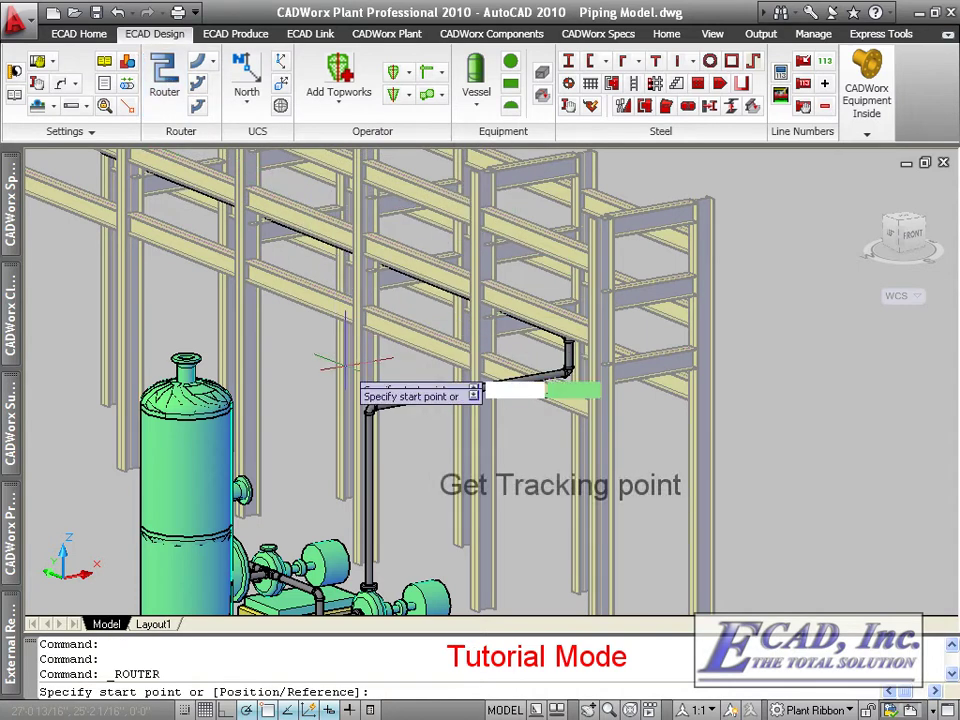
scroll(383, 440, up, 5)
scroll(395, 410, up, 2)
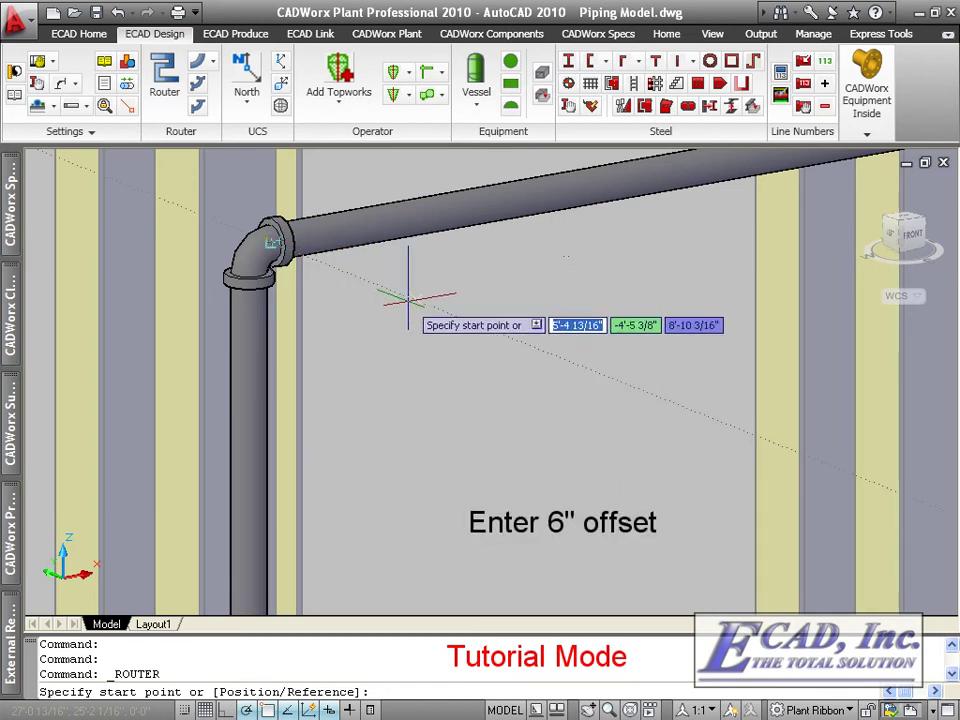
text(6)
key(Return)
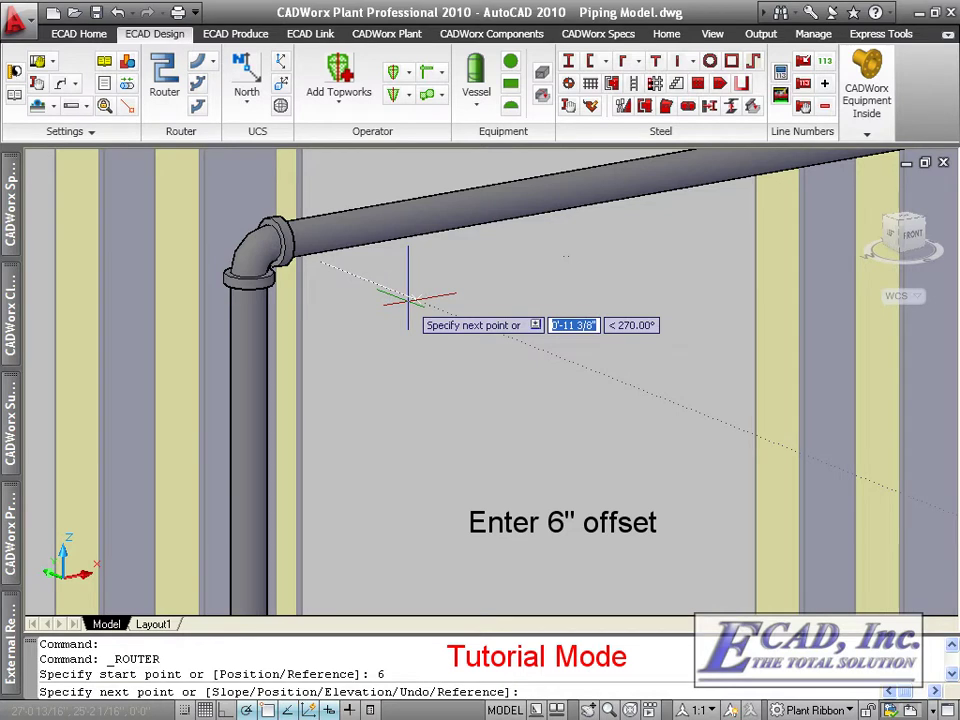
scroll(408, 297, down, 3)
mouse_move(553, 407)
middle_down()
mouse_move(514, 398)
mouse_move(281, 549)
middle_up()
scroll(270, 540, up, 2)
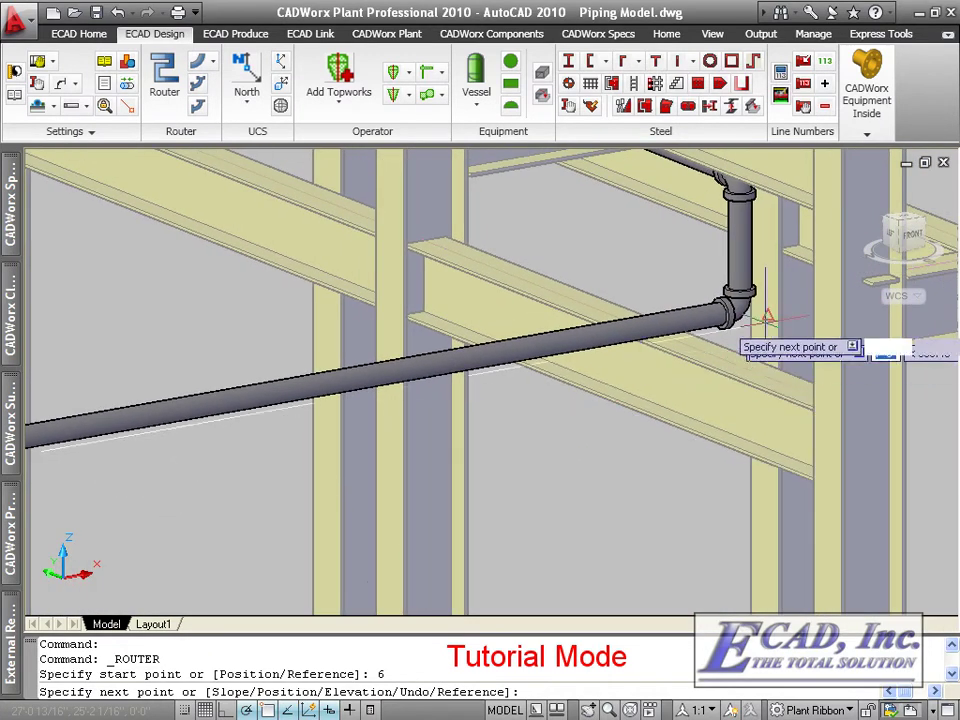
- Apply a .yz filter so the next point takes Y and Z from the elbow
scroll(766, 316, up, 3)
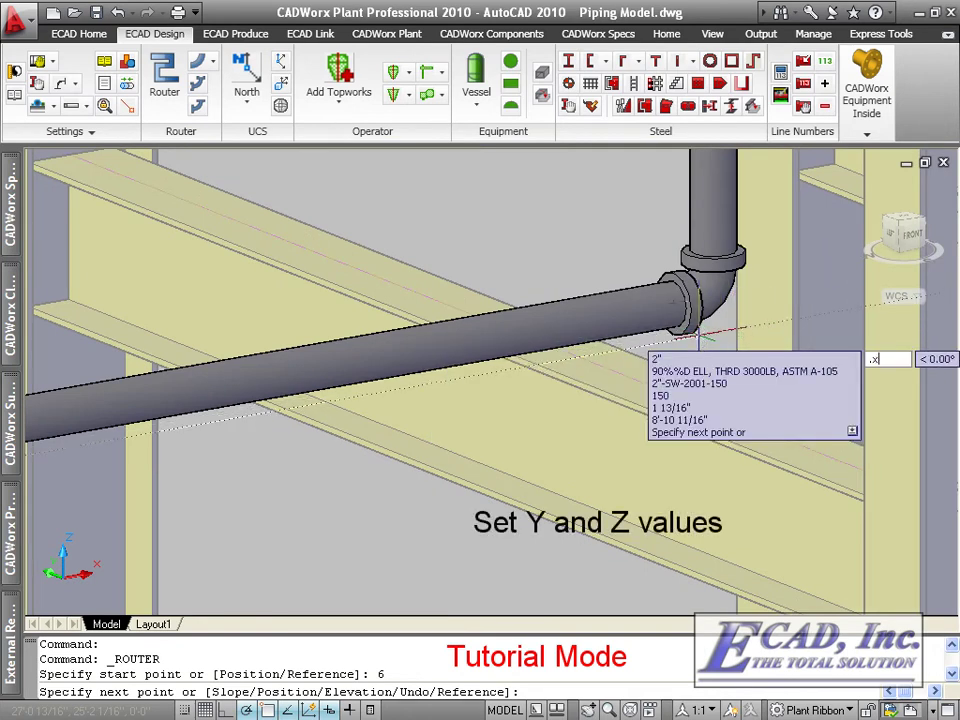
text(.yz)
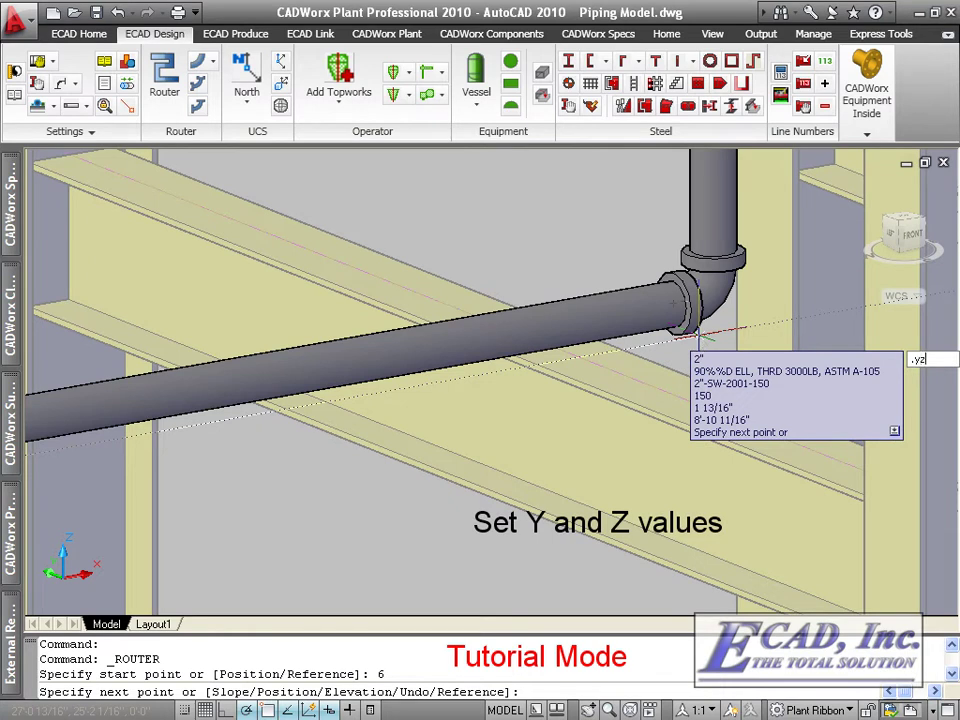
key(Return)
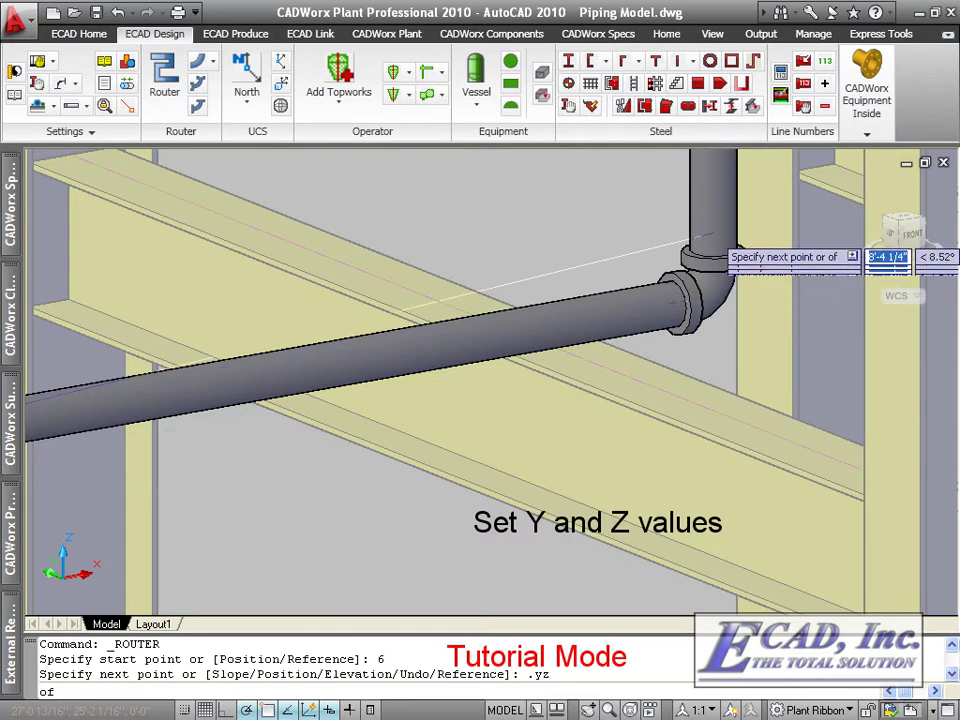
click(706, 343)
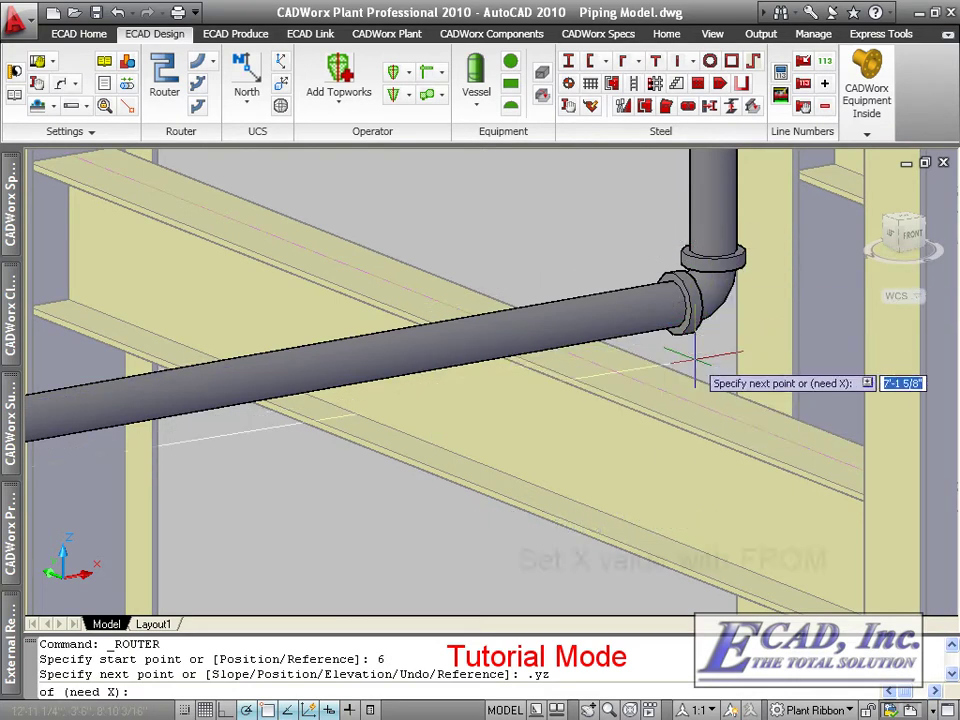
- Fix the next point's X with a From offset of @6,0,0 from the elbow
shift+right_click(694, 356)
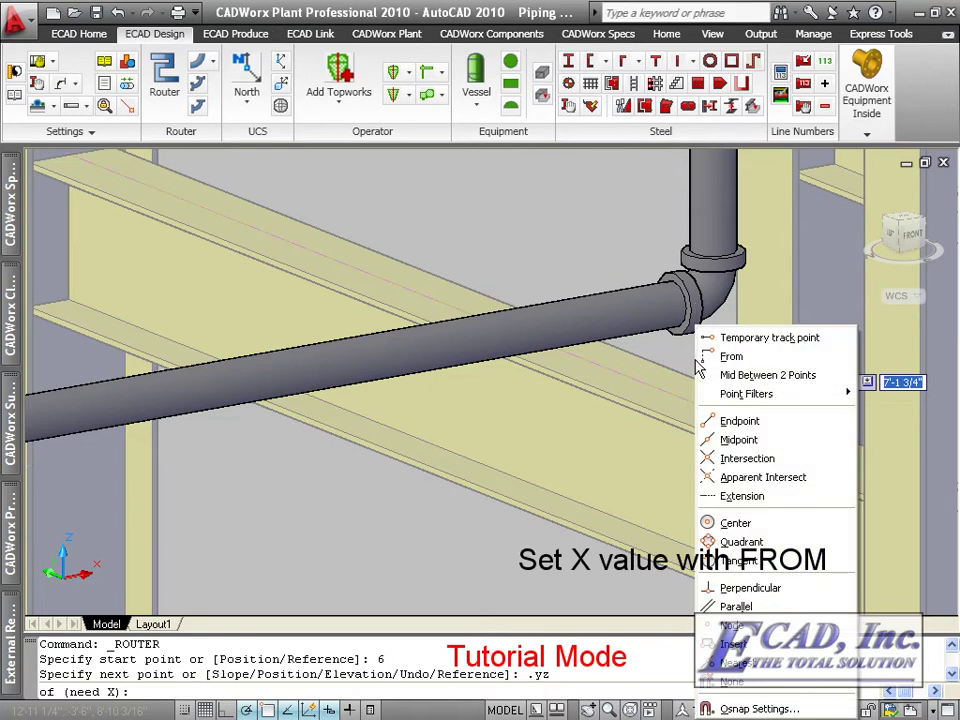
click(708, 357)
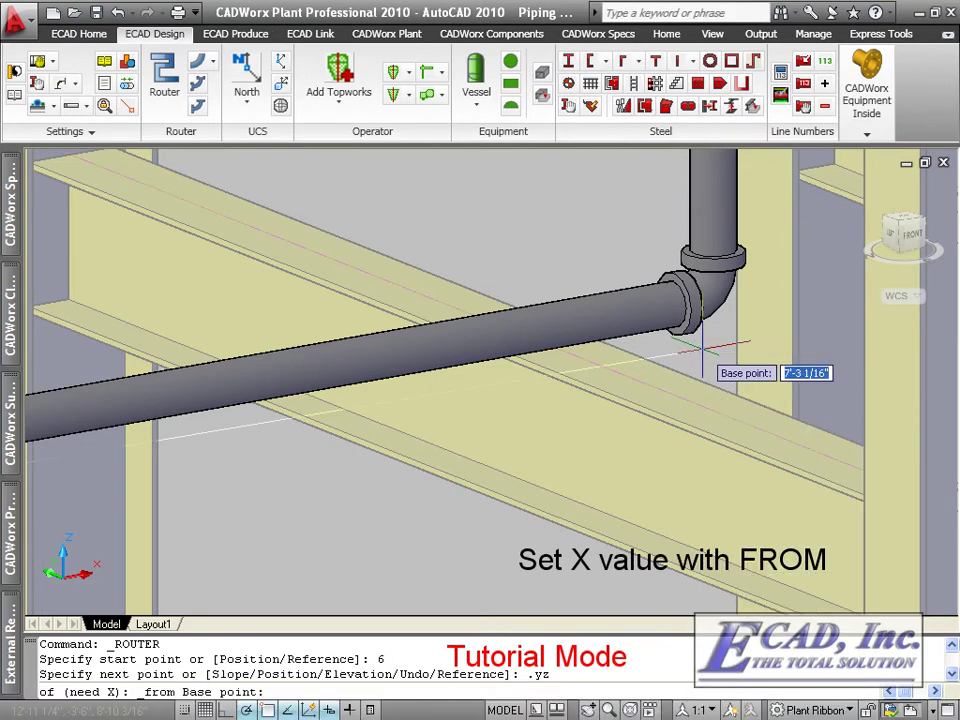
click(712, 248)
middle_drag(726, 381, 551, 433)
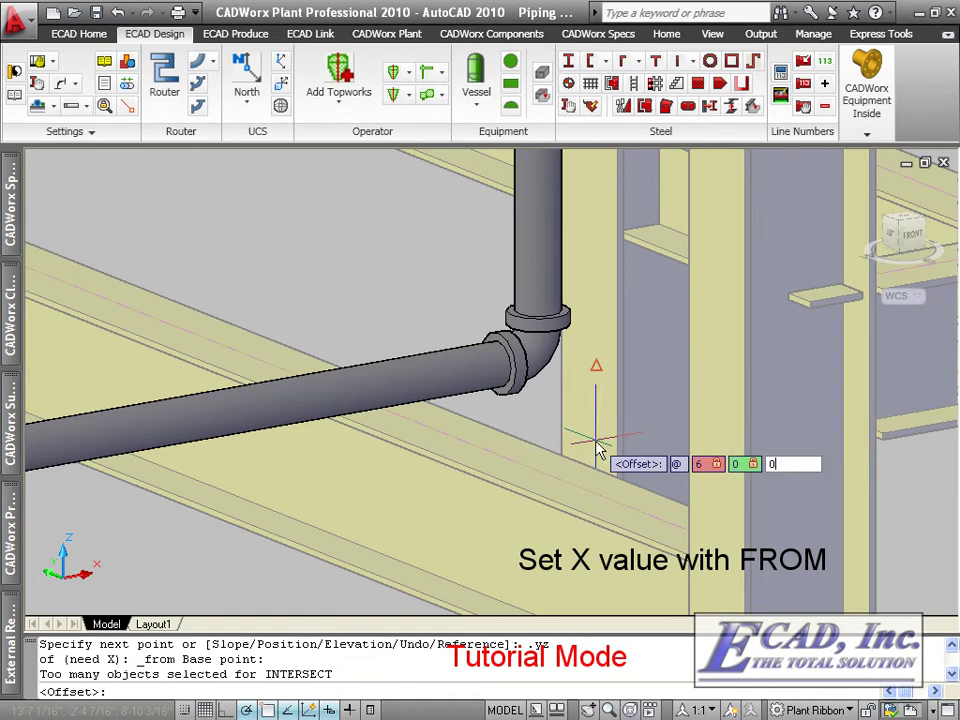
key(Return)
scroll(600, 455, down, 1)
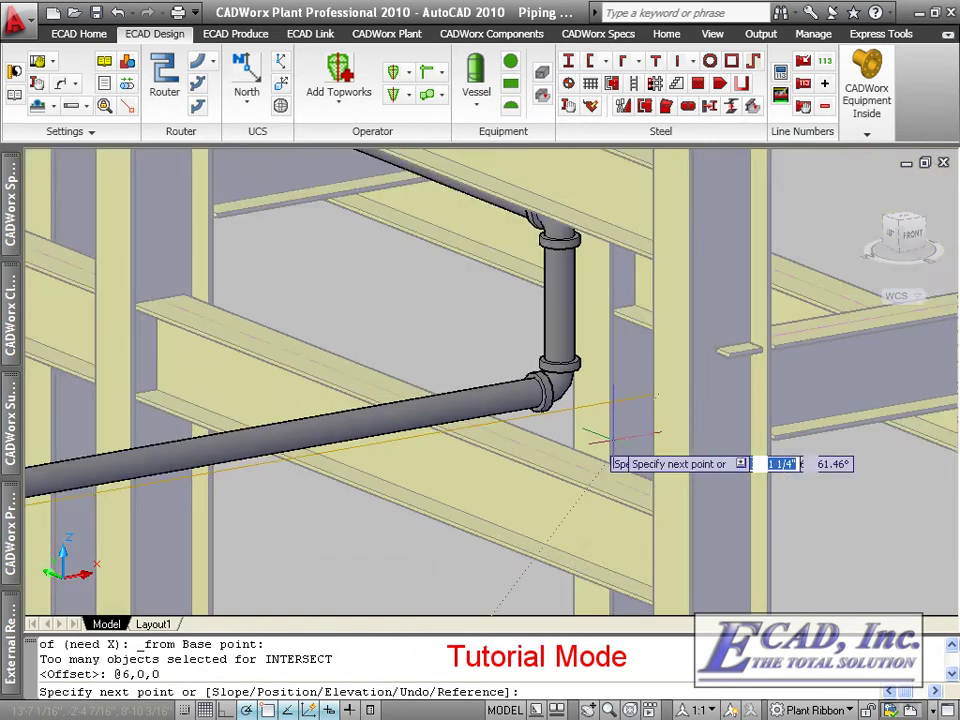
mouse_move(788, 437)
shift+middle_down()
mouse_move(634, 474)
mouse_move(669, 451)
shift+middle_up()
mouse_move(692, 392)
middle_down()
mouse_move(557, 506)
mouse_move(583, 497)
mouse_move(593, 478)
mouse_move(566, 500)
middle_up()
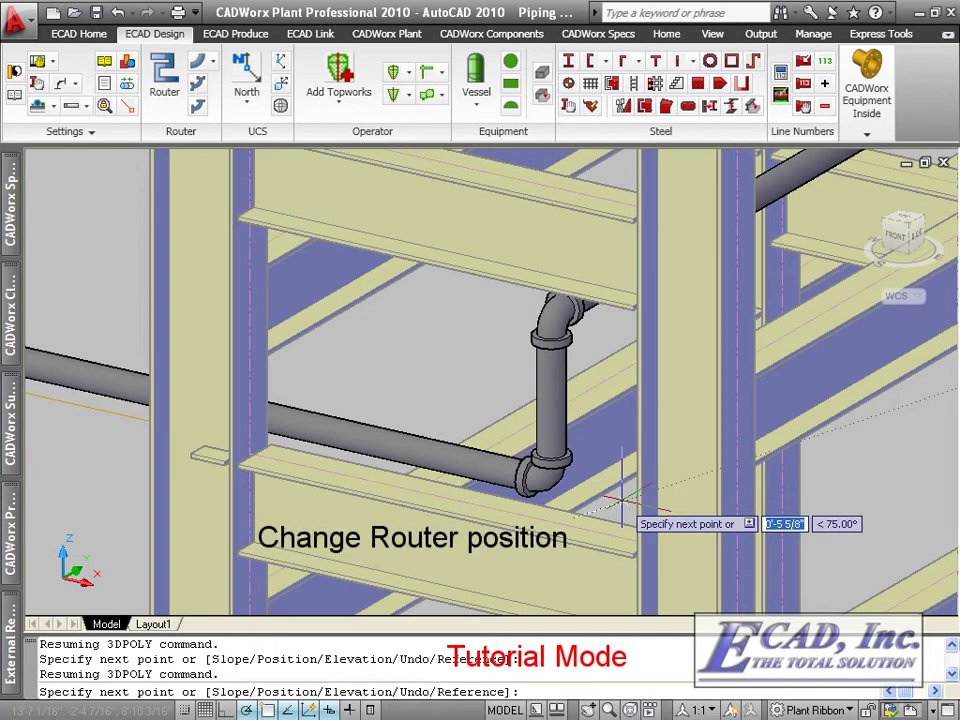
- Position the route by bottom of pipe at 2" nominal size and begin an elevation change
text(p)
key(Return)
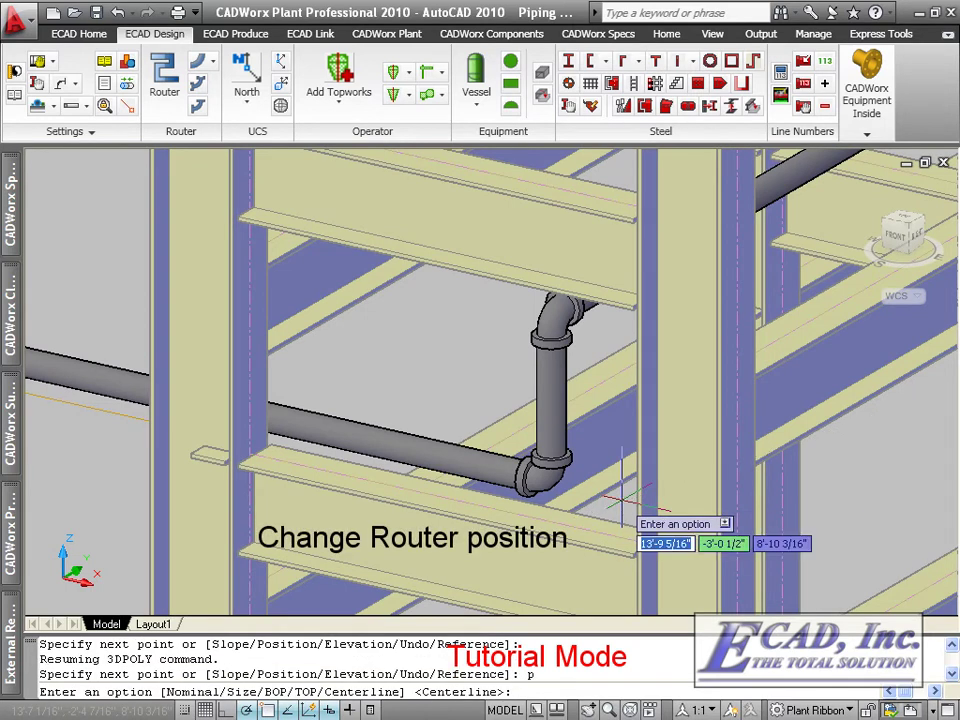
text(b)
key(Return)
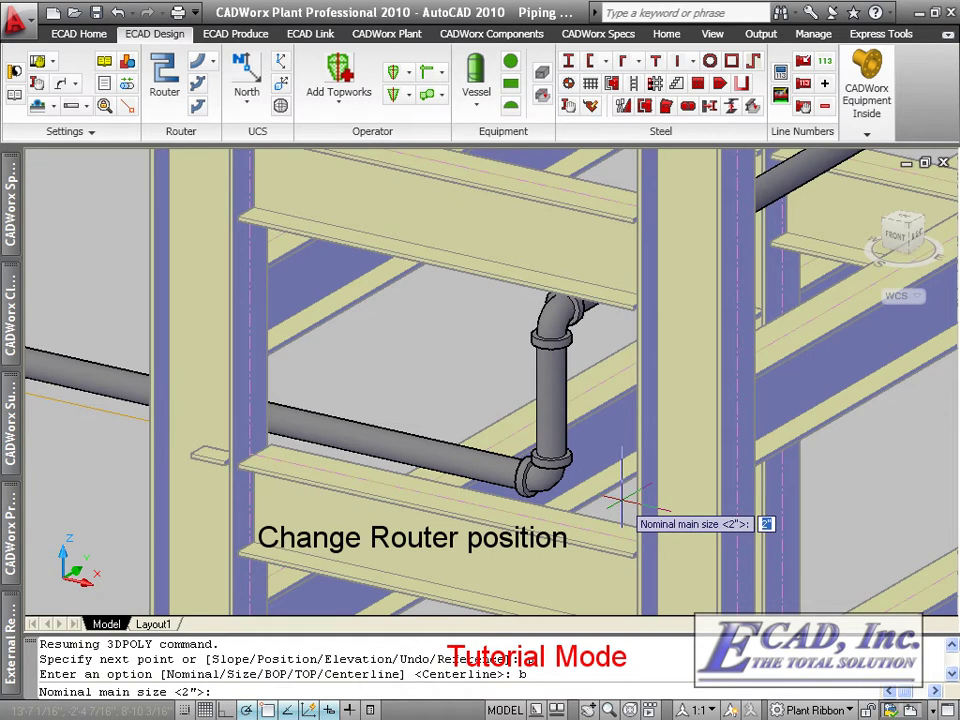
key(Return)
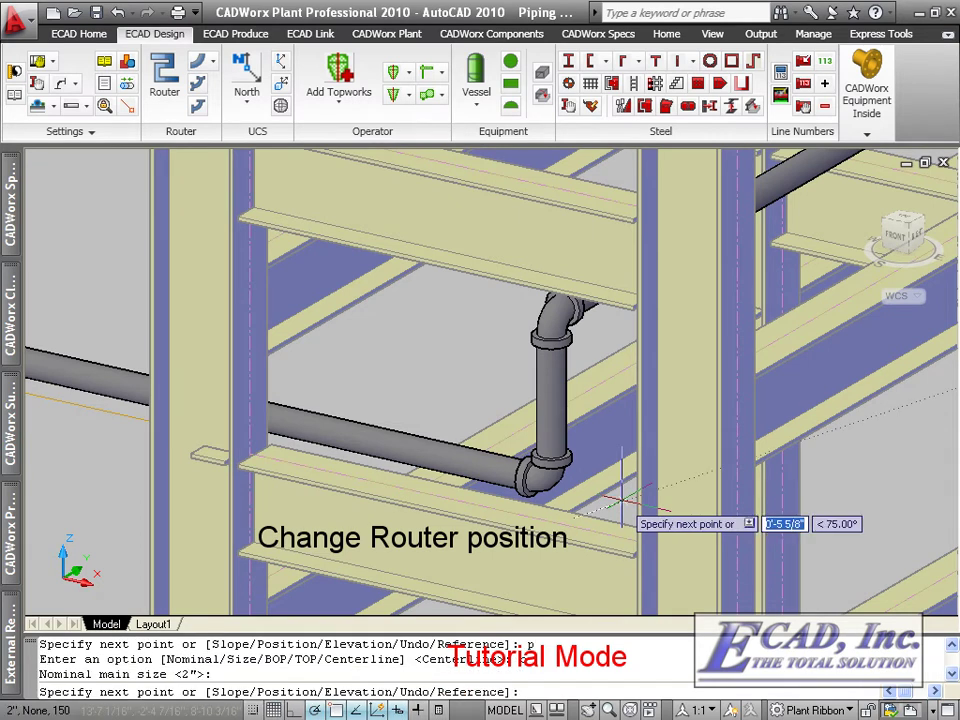
text(e)
key(Return)
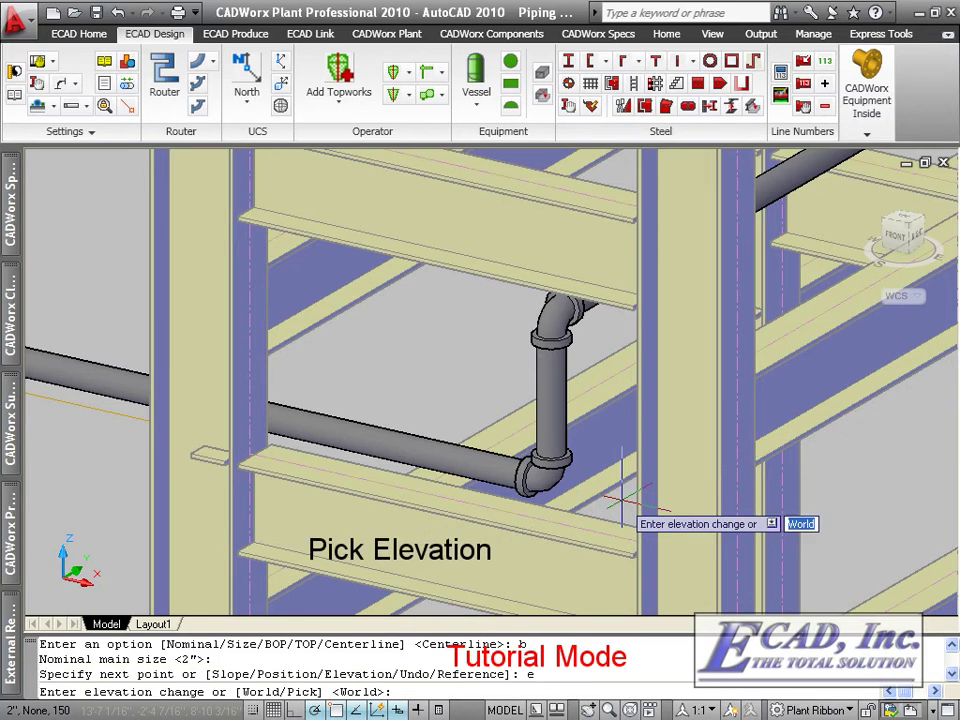
- Set the route's elevation by picking the top edge of the steel beam flange
key(Return)
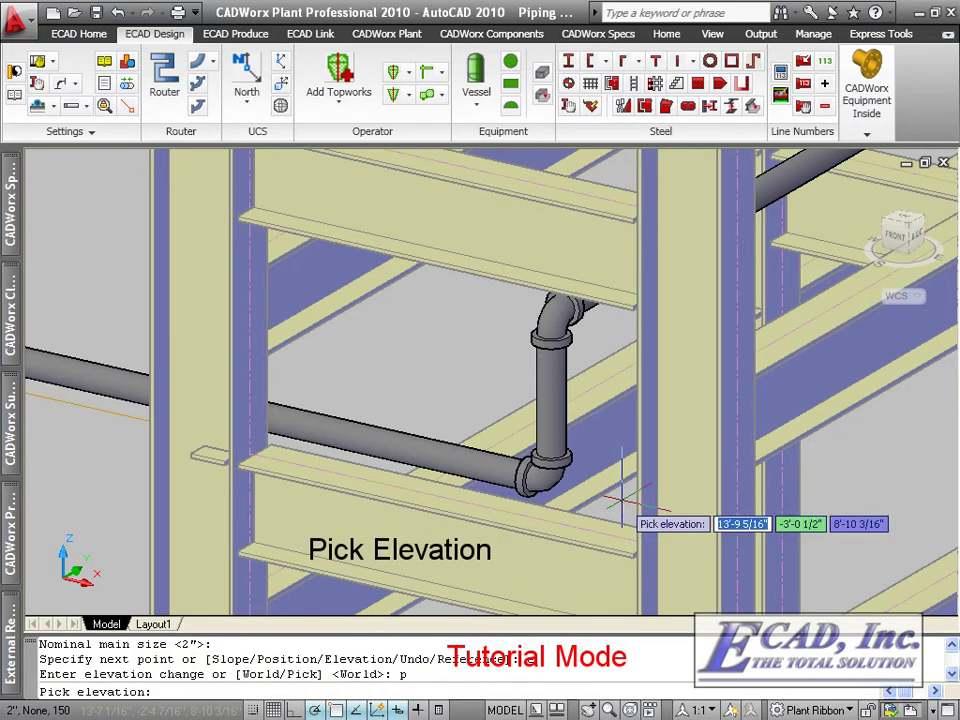
scroll(296, 515, up, 3)
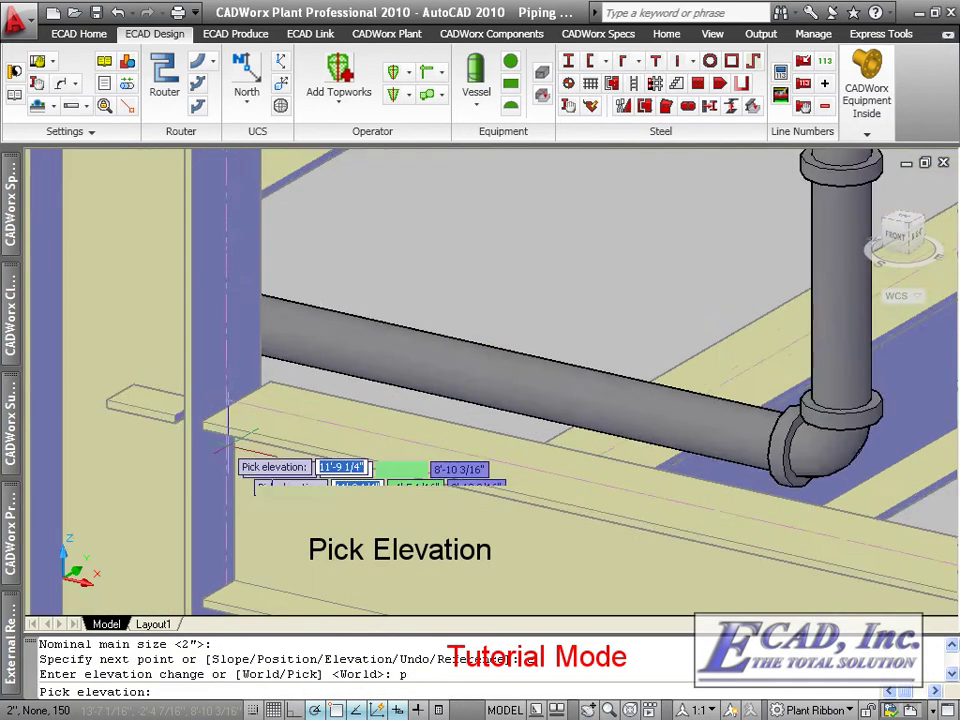
scroll(225, 502, up, 3)
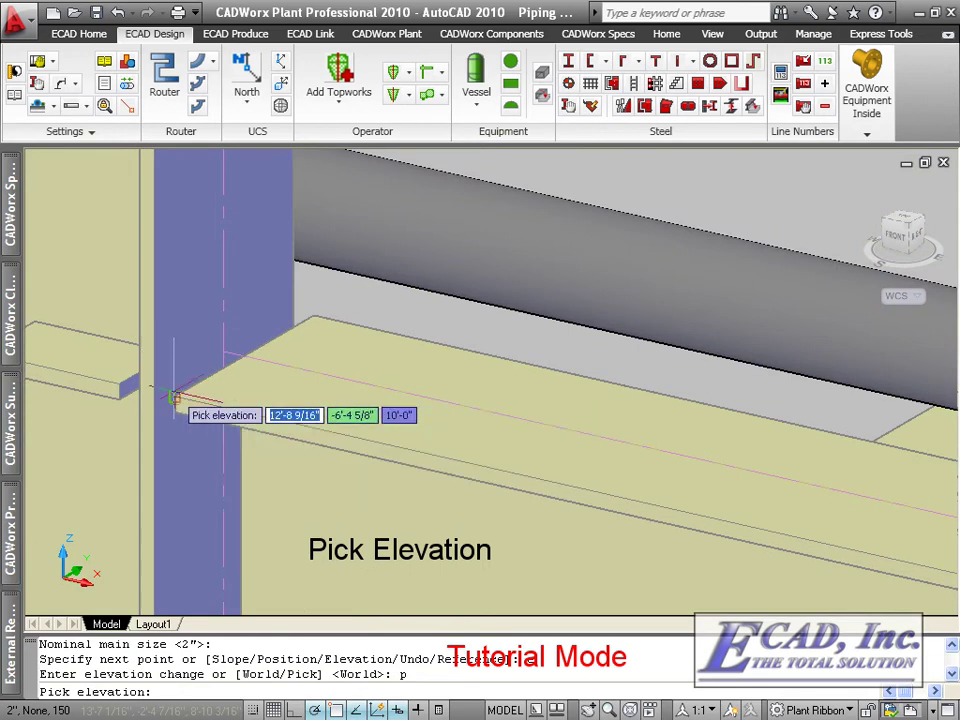
click(174, 398)
scroll(257, 407, down, 2)
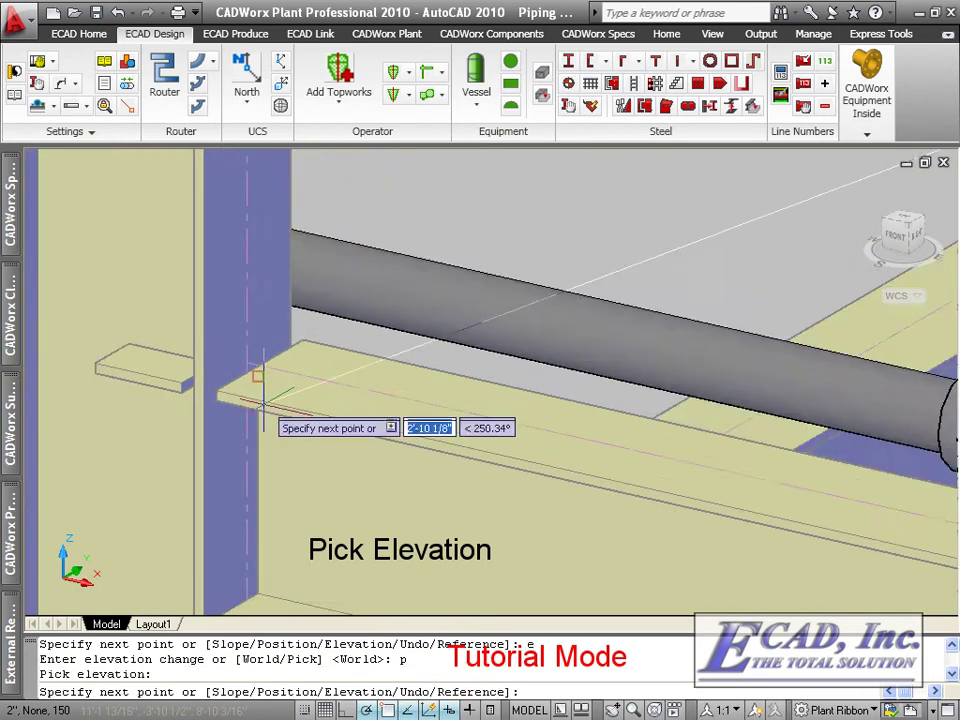
scroll(268, 450, down, 3)
- Run the pipe through the rack to an end point picked at its far end
scroll(492, 418, down, 2)
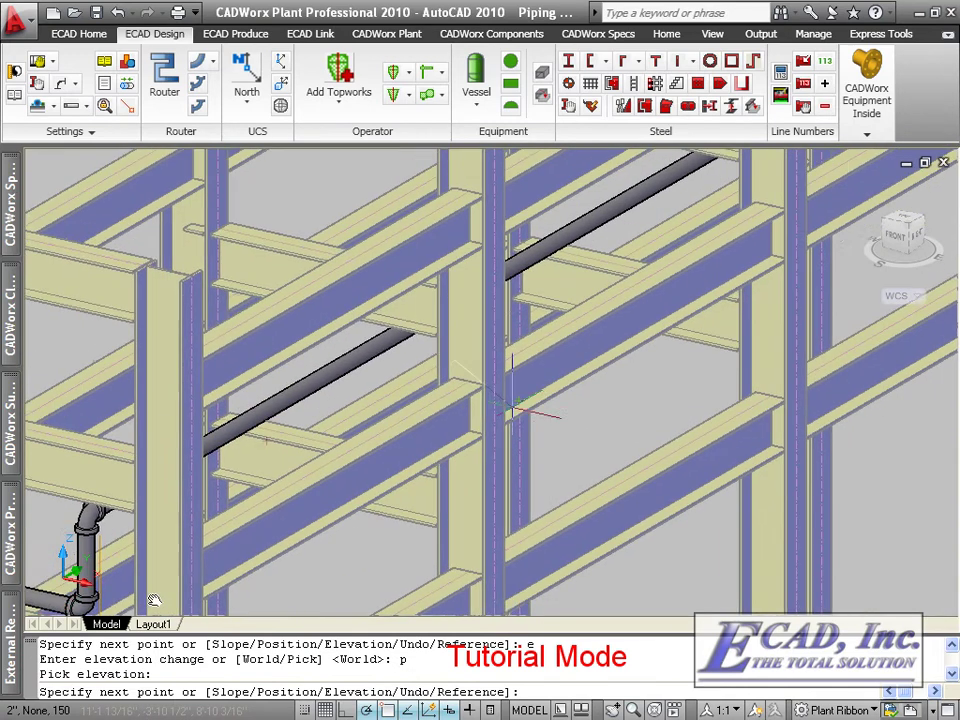
scroll(160, 590, down, 2)
scroll(217, 578, down, 2)
scroll(605, 330, up, 2)
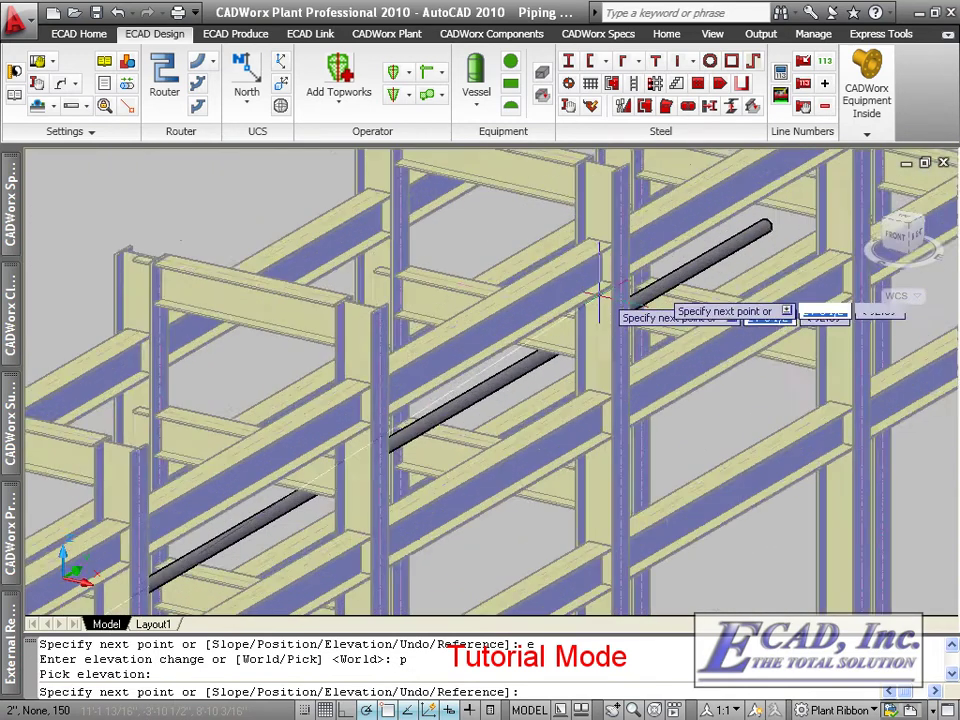
scroll(698, 302, up, 2)
scroll(423, 452, up, 2)
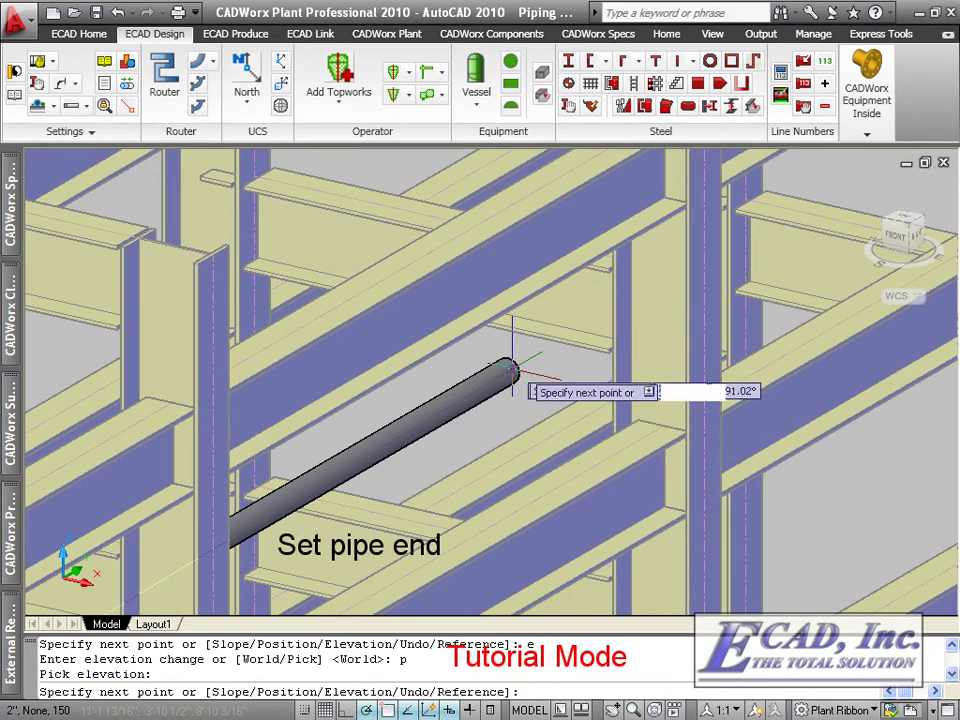
click(565, 381)
- Finish the first route and generate a second pipe along the orange polyline
key(Return)
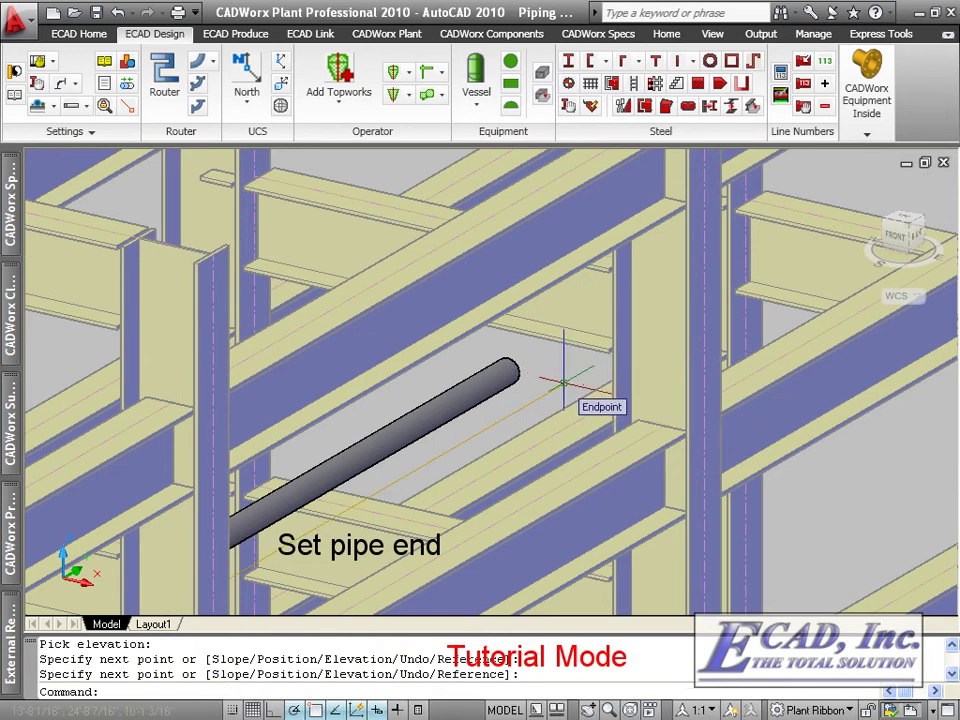
click(199, 90)
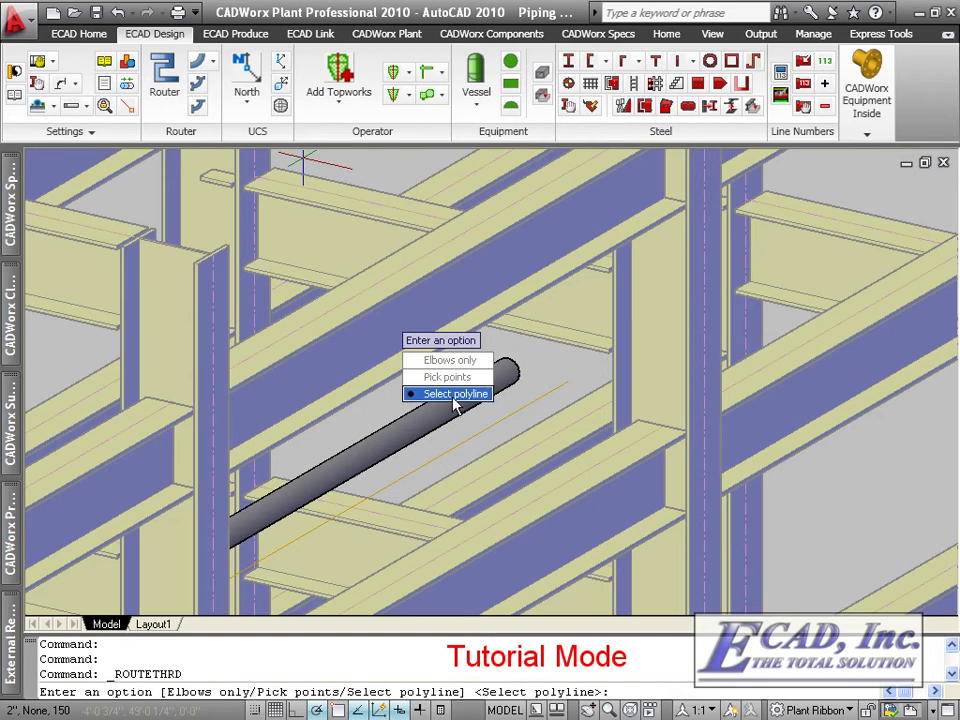
click(455, 396)
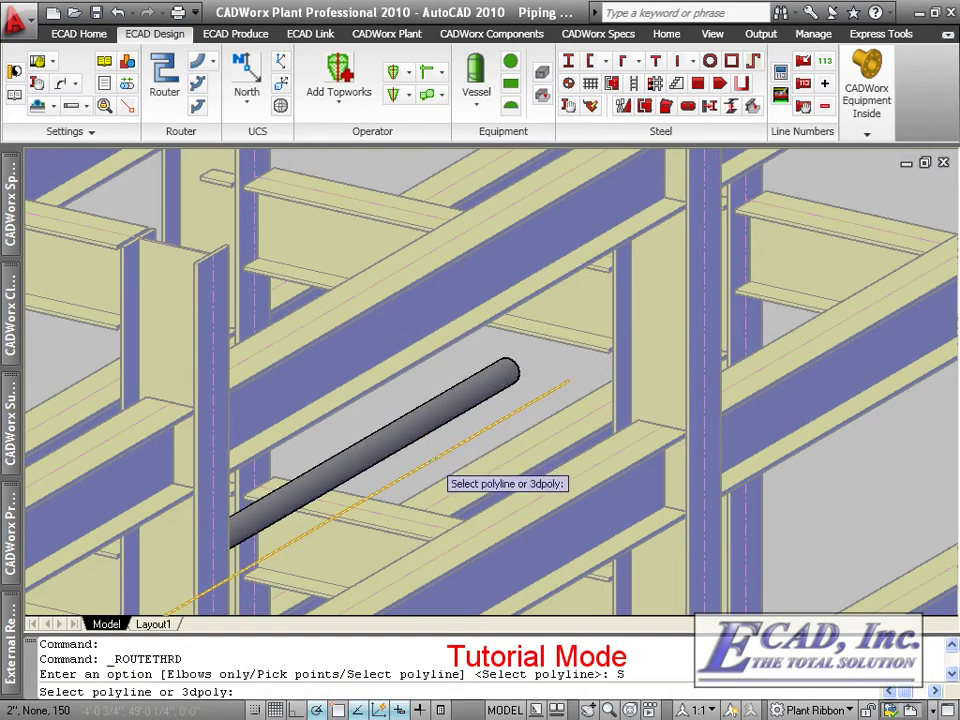
click(433, 469)
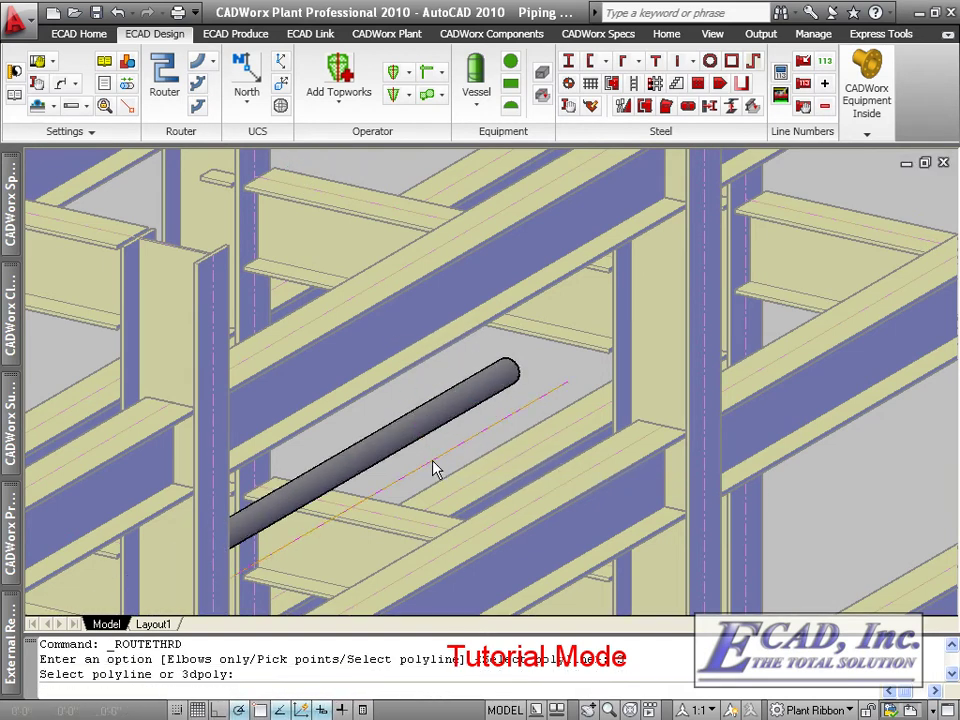
- Review the new parallel pipe through the rack and its risers at the pump elbows
middle_drag(406, 567, 636, 238)
scroll(603, 315, down, 3)
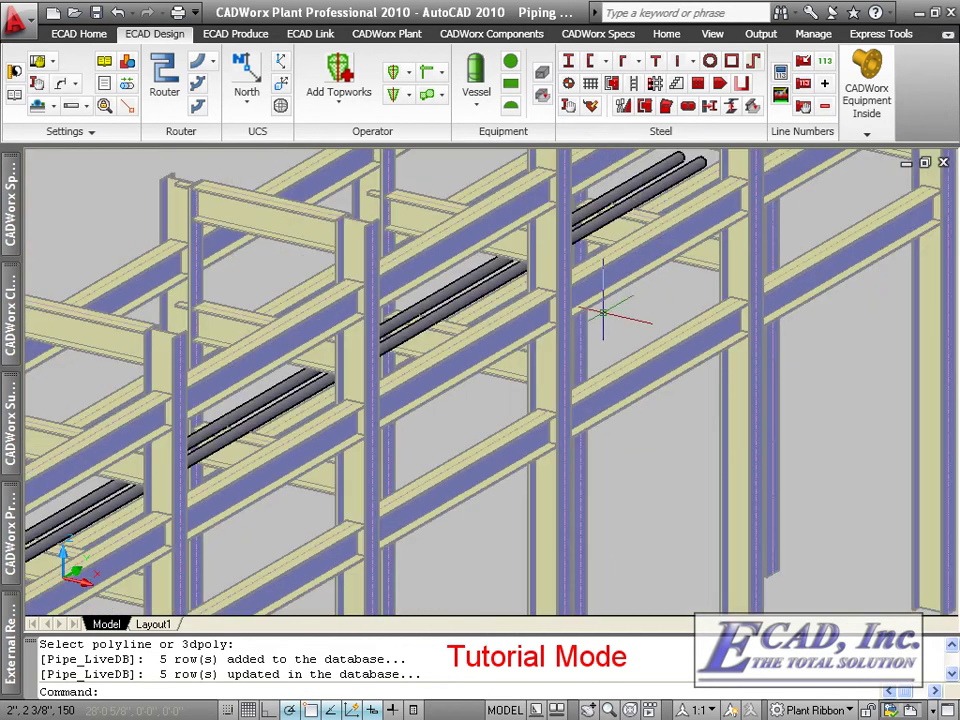
scroll(658, 306, up, 1)
scroll(756, 270, up, 1)
scroll(400, 420, up, 1)
scroll(200, 505, up, 1)
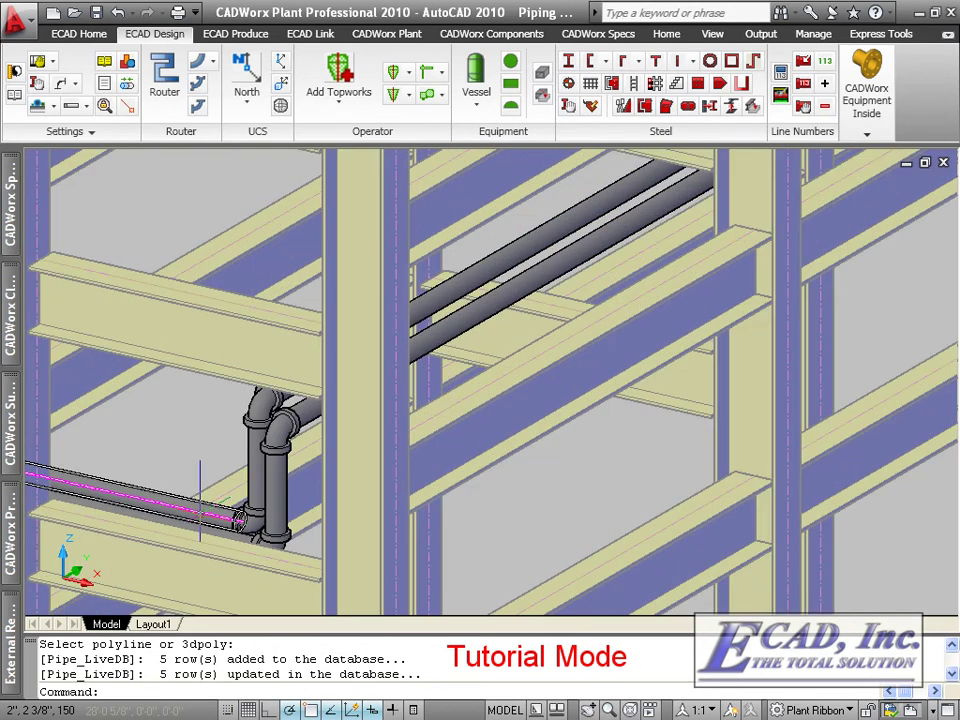
middle_drag(200, 505, 246, 508)
mouse_move(321, 465)
shift+middle_down()
mouse_move(253, 484)
mouse_move(365, 493)
mouse_move(443, 456)
mouse_move(413, 225)
mouse_move(293, 438)
shift+middle_up()
scroll(413, 225, down, 2)
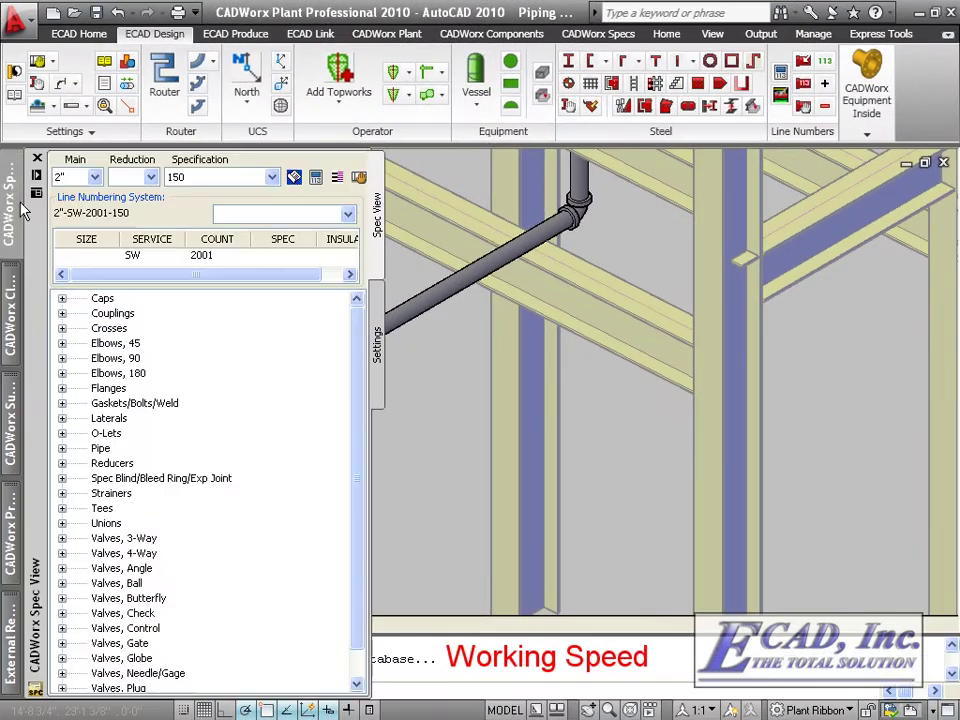
- Reconfirm the 2" main size and 150 specification in Spec View, then start a new route with RT
click(94, 178)
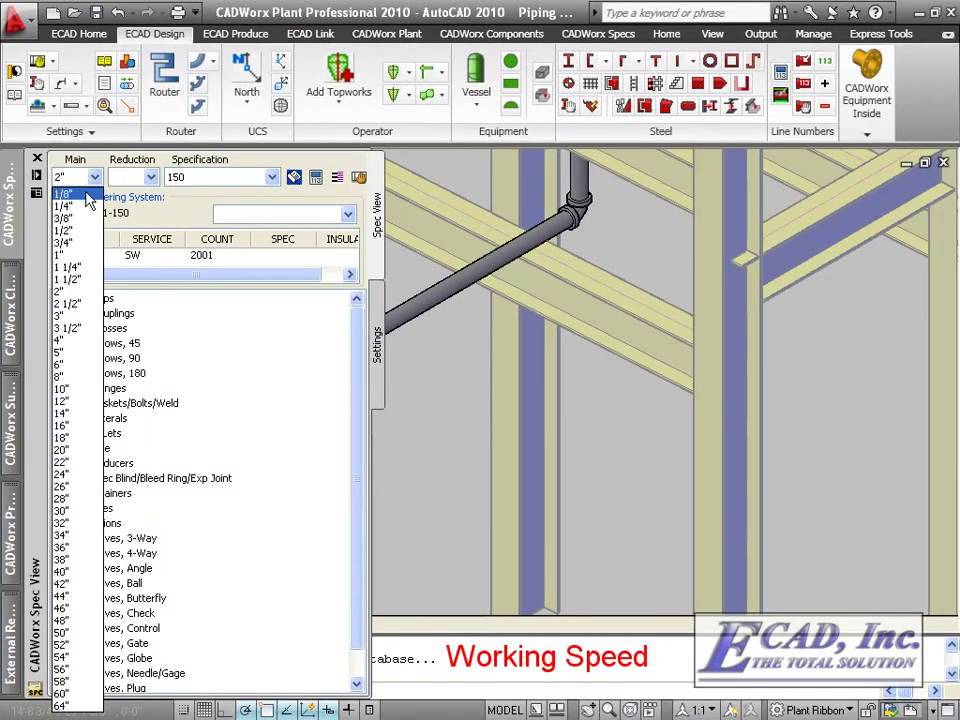
click(74, 298)
click(205, 178)
click(205, 192)
middle_drag(439, 454, 658, 446)
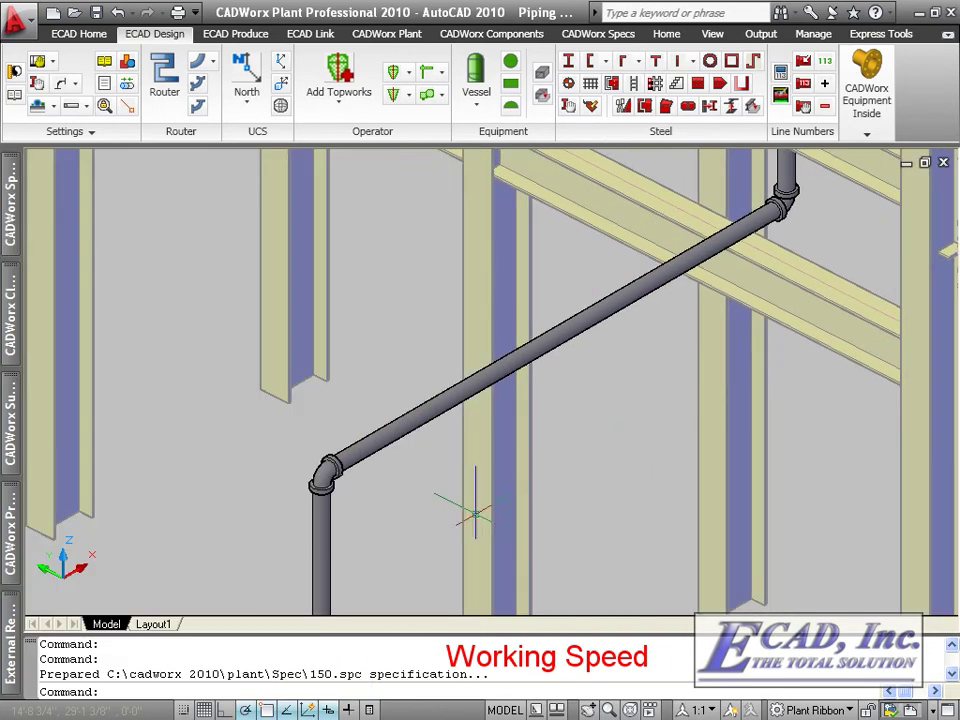
text(rt)
key(Return)
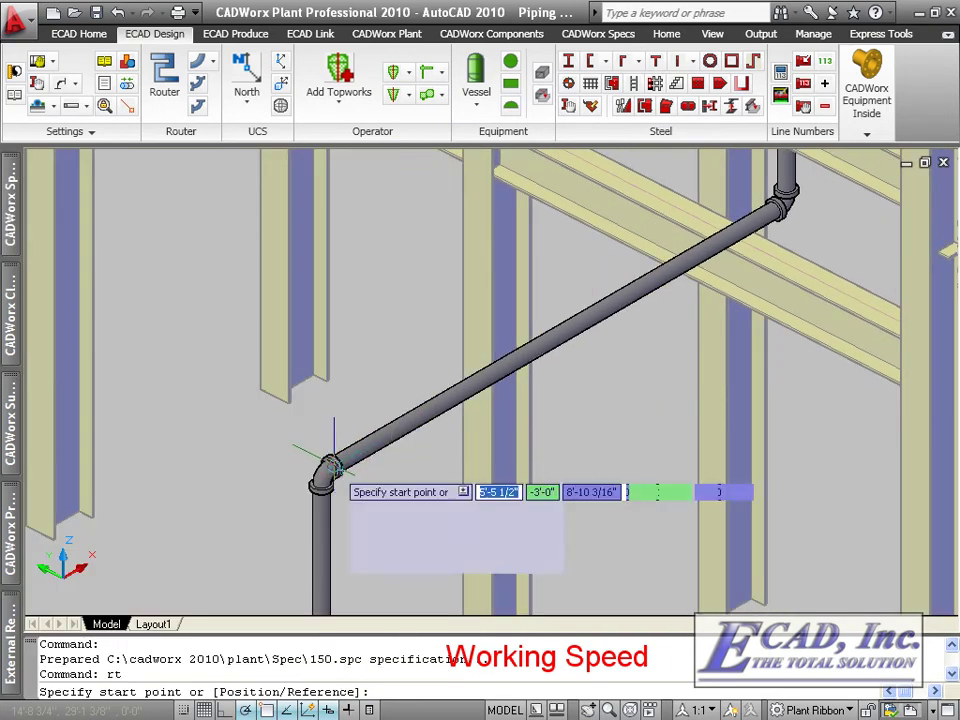
- Start the route 6" from the lower elbow, measuring the next point from the upper elbow via .YZ and From
text(6)
key(Return)
middle_drag(600, 411, 437, 510)
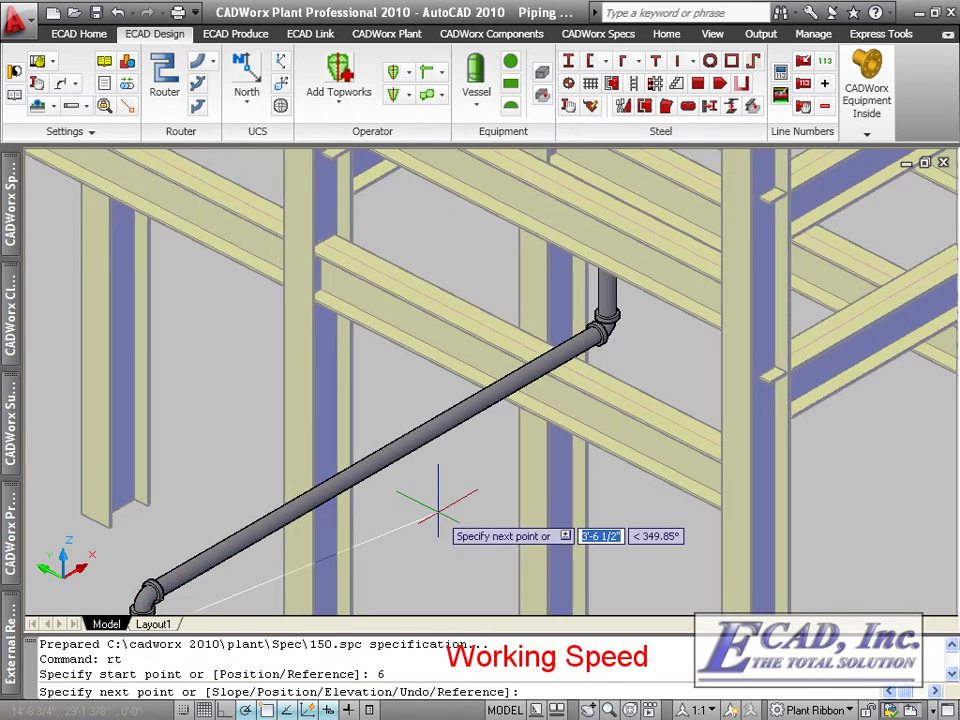
shift+right_click(437, 510)
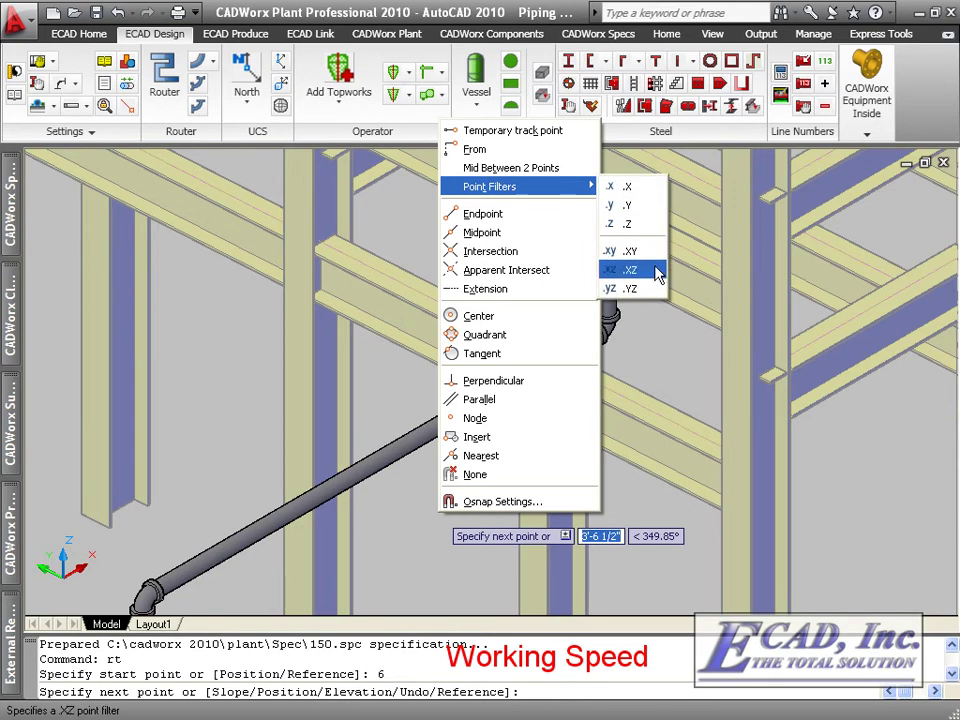
click(630, 288)
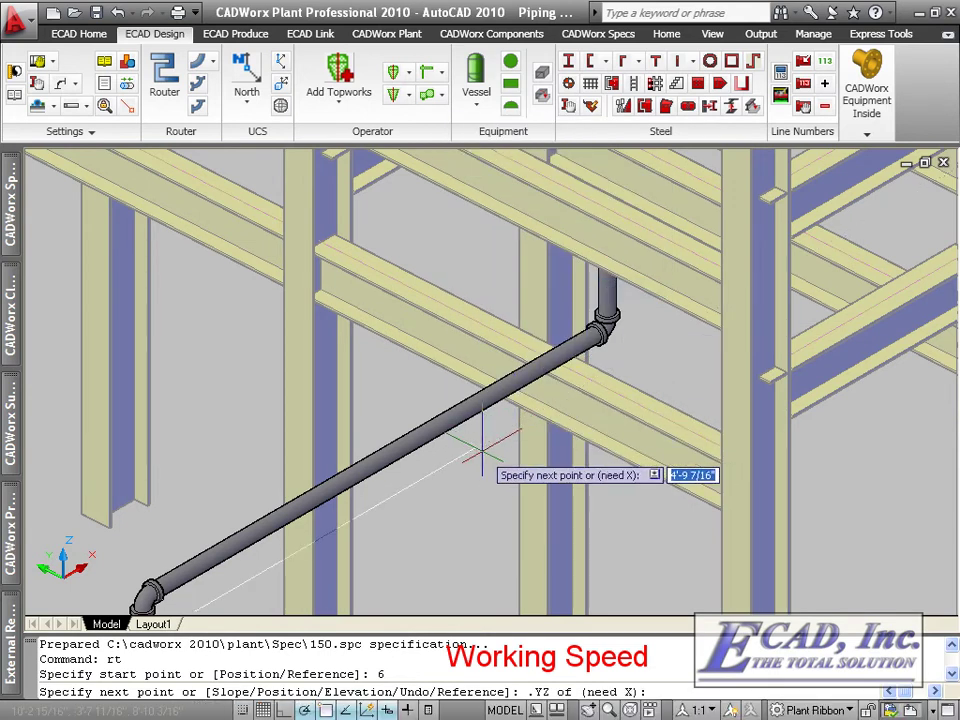
shift+right_click(481, 449)
click(522, 88)
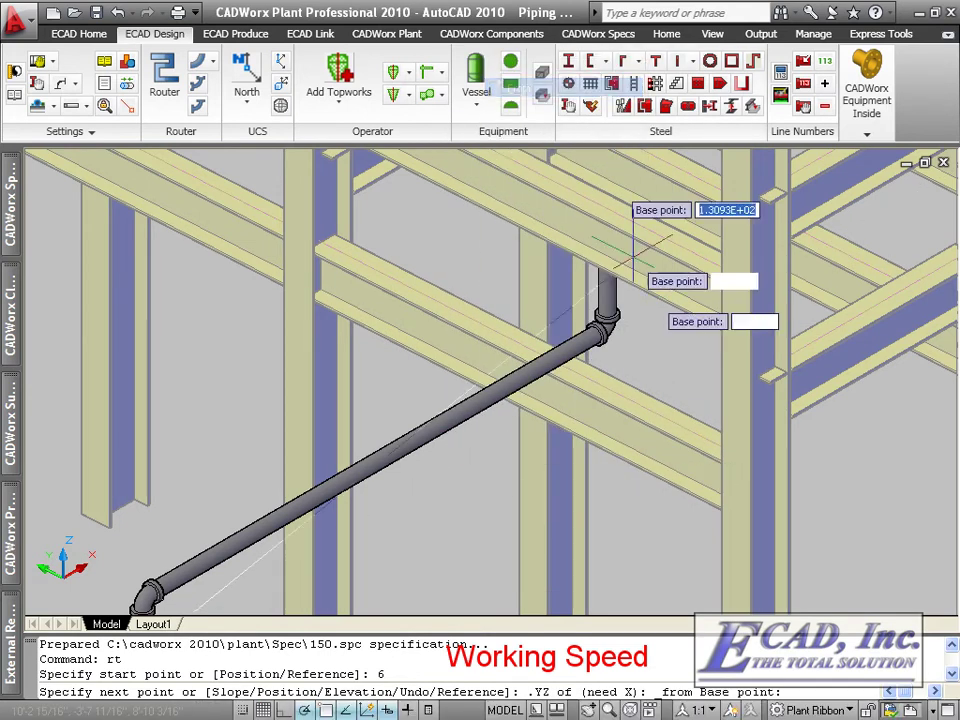
click(606, 313)
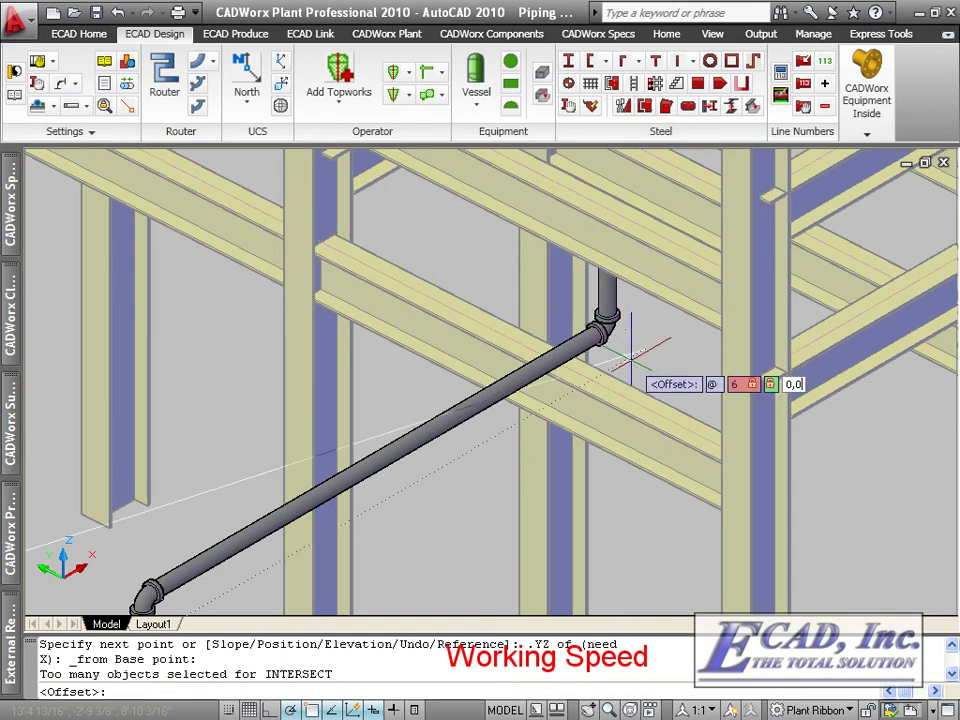
- Offset the new route start @6,0,0 and position the pipe by its 2" nominal size
text(0,0)
key(Return)
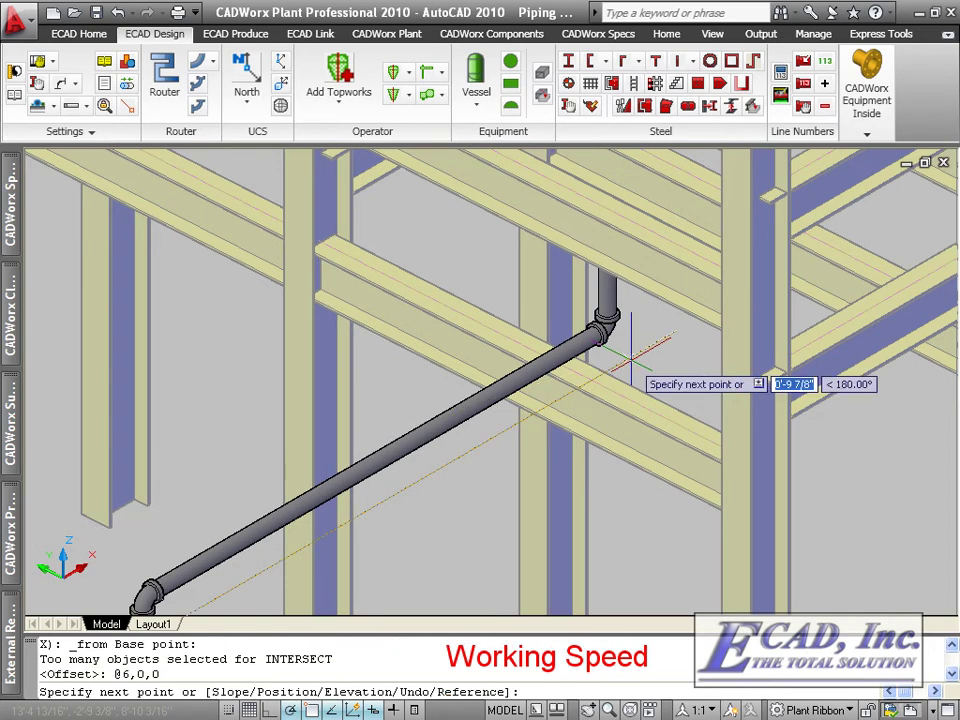
text(p)
key(Return)
text(n)
key(Return)
- Set the route elevation to a rack beam's top, then orbit to view the rack
key(Return)
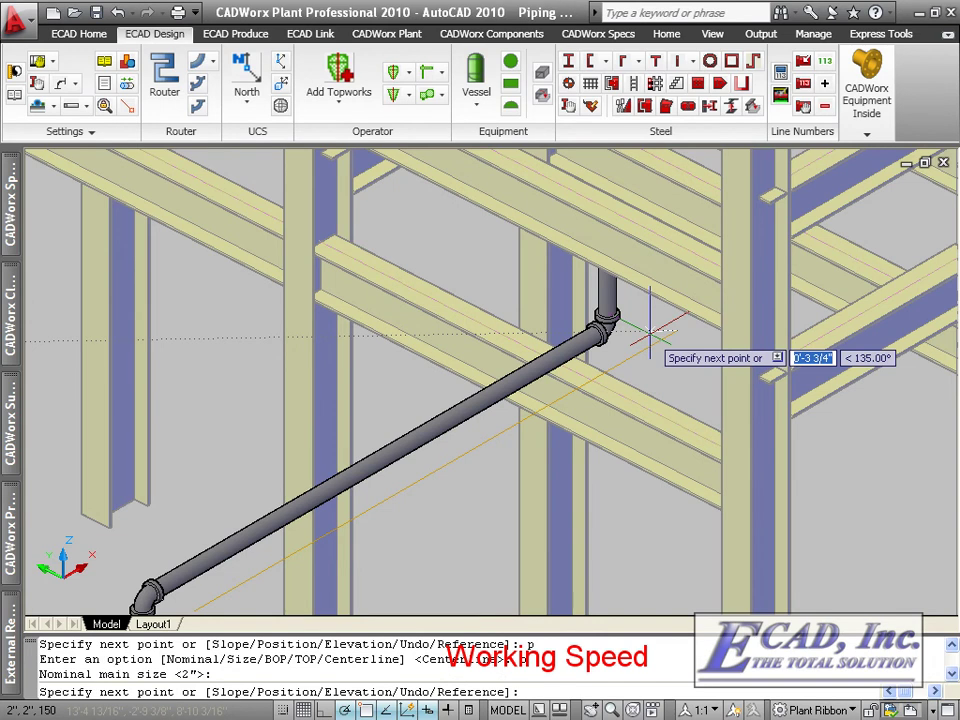
text(e)
key(Return)
text(p)
key(Return)
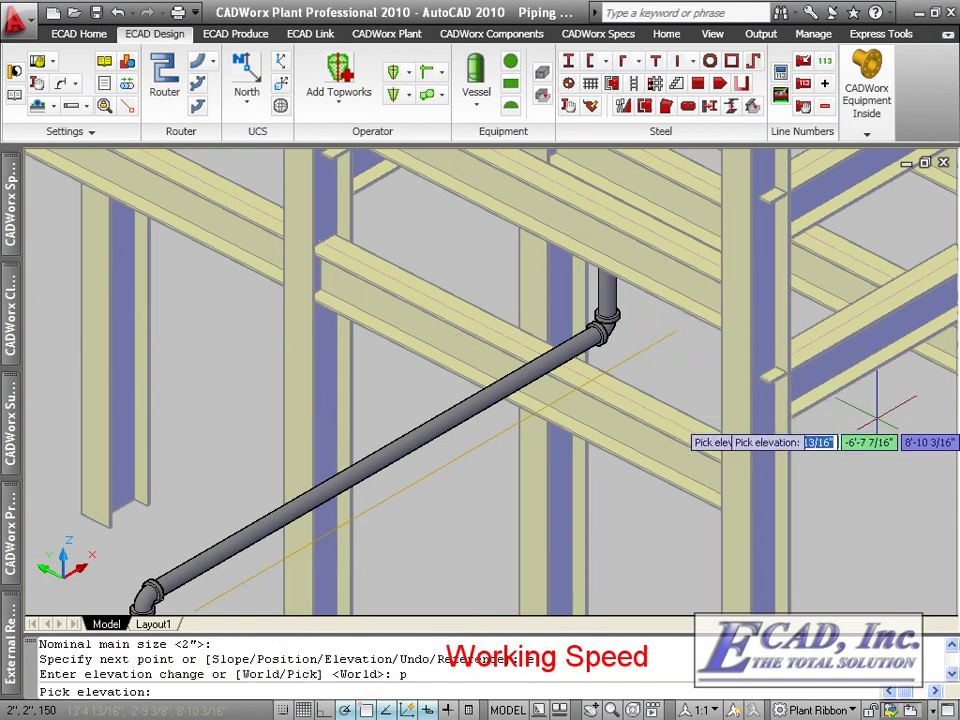
scroll(875, 415, up, 5)
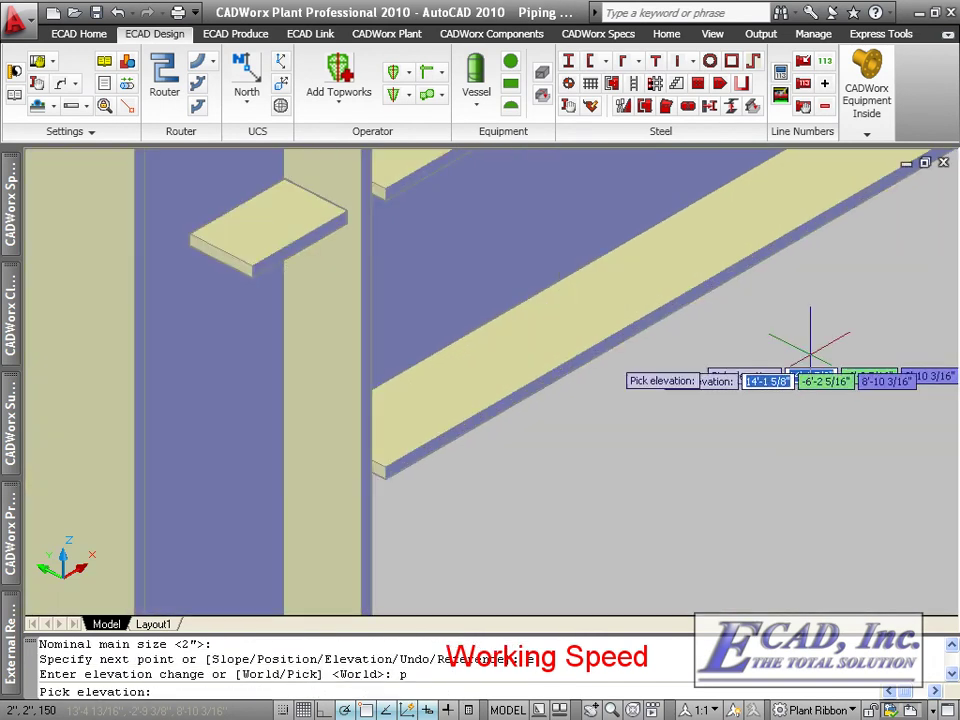
click(252, 267)
scroll(400, 360, down, 3)
scroll(560, 500, down, 3)
scroll(500, 520, down, 2)
scroll(258, 400, up, 2)
scroll(272, 372, up, 2)
scroll(228, 458, up, 2)
mouse_move(228, 458)
shift+middle_down()
mouse_move(420, 468)
mouse_move(263, 467)
mouse_move(235, 435)
mouse_move(226, 404)
shift+middle_up()
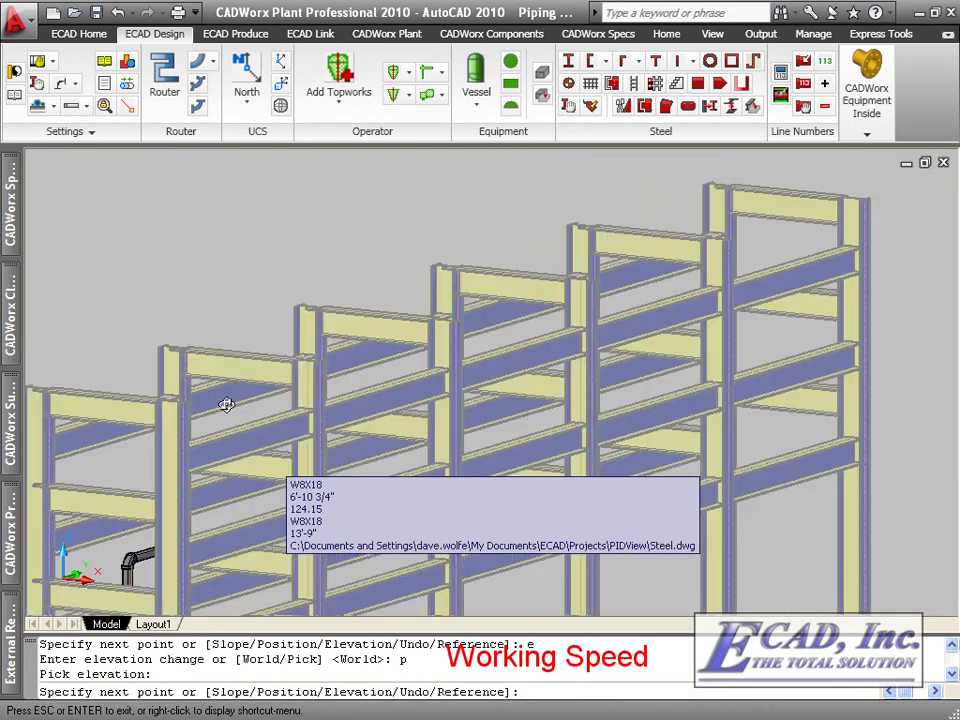
scroll(740, 355, up, 3)
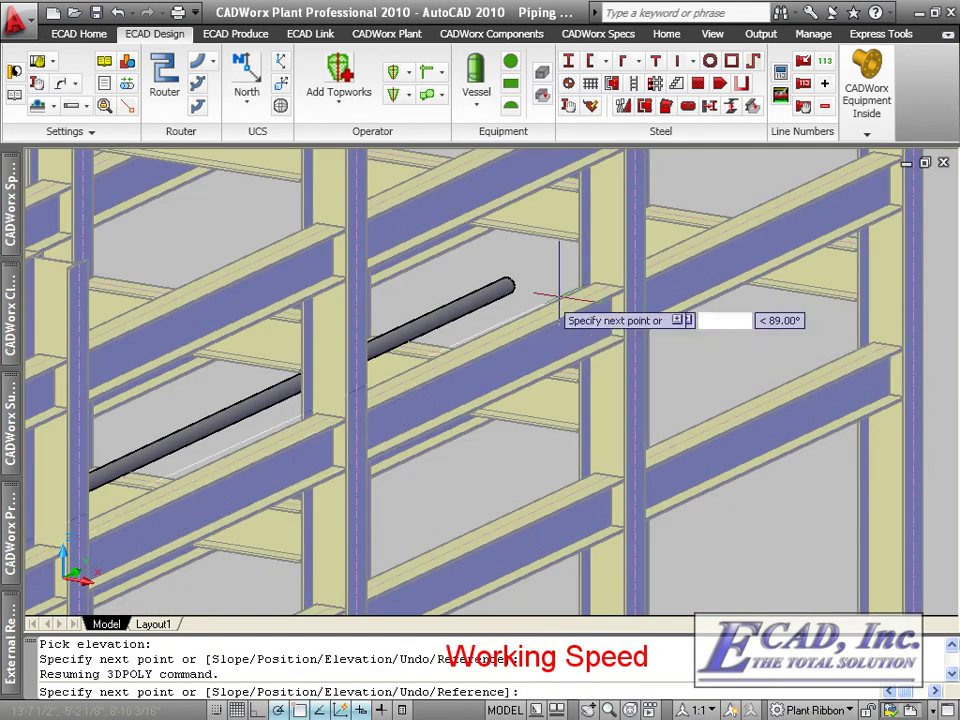
- Place the new polyline's final point along the rack and finish it
scroll(559, 297, up, 2)
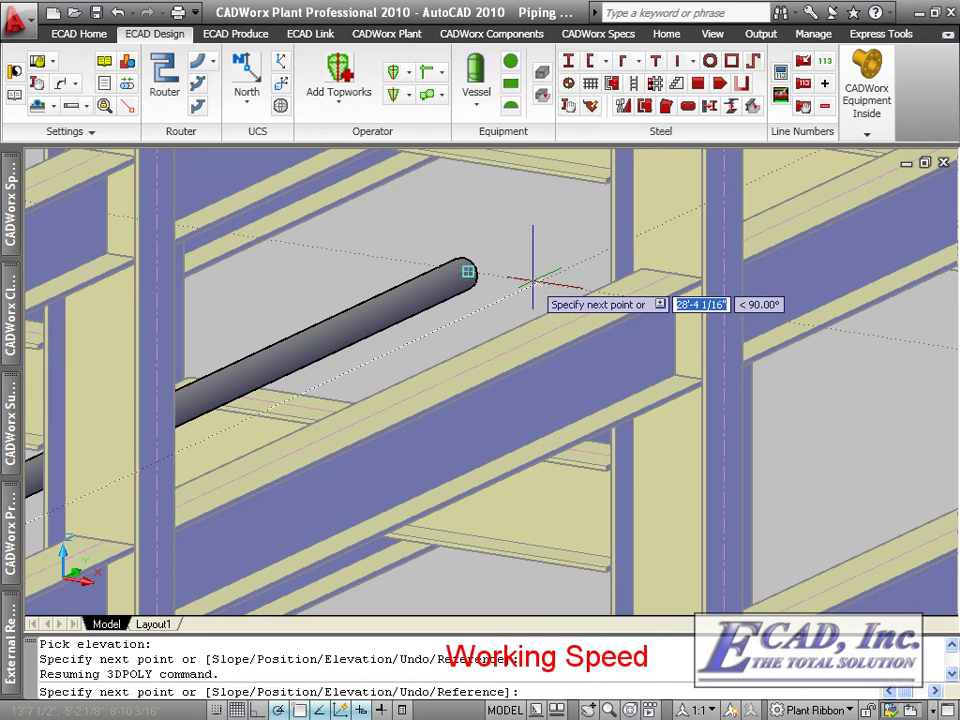
click(532, 280)
key(Return)
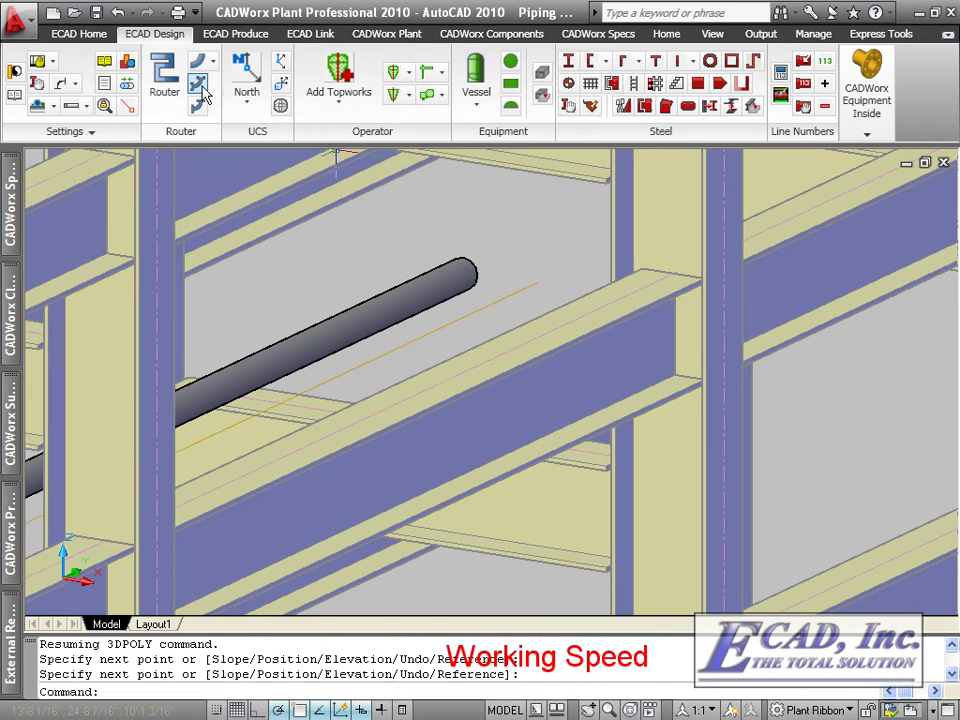
- Route a 2" pipe along the new polyline with Router's Select polyline option
click(201, 90)
key(Return)
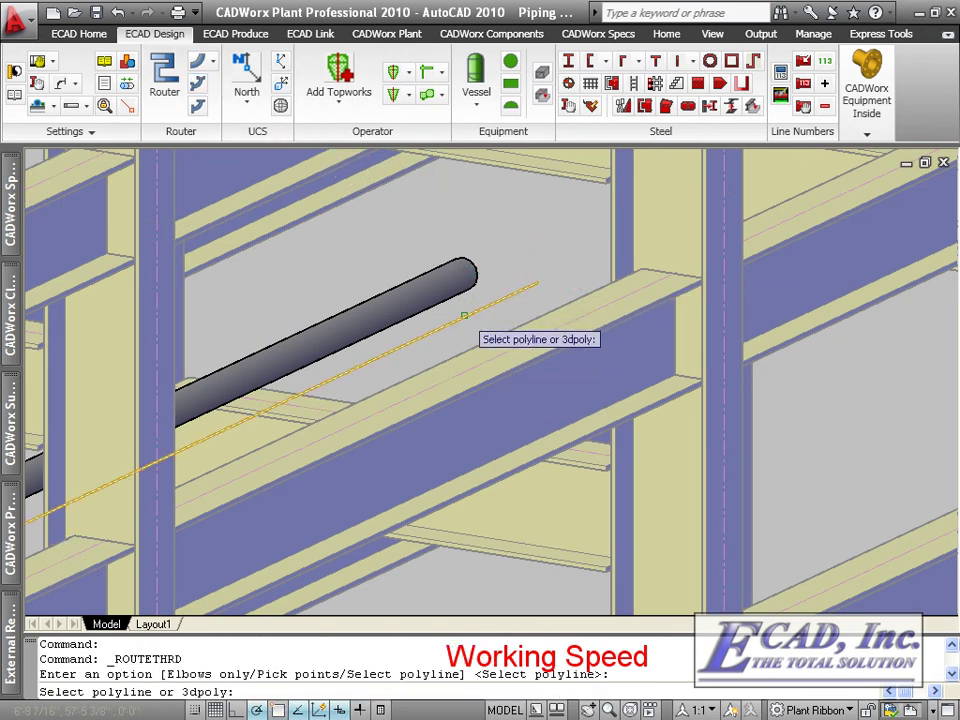
click(465, 321)
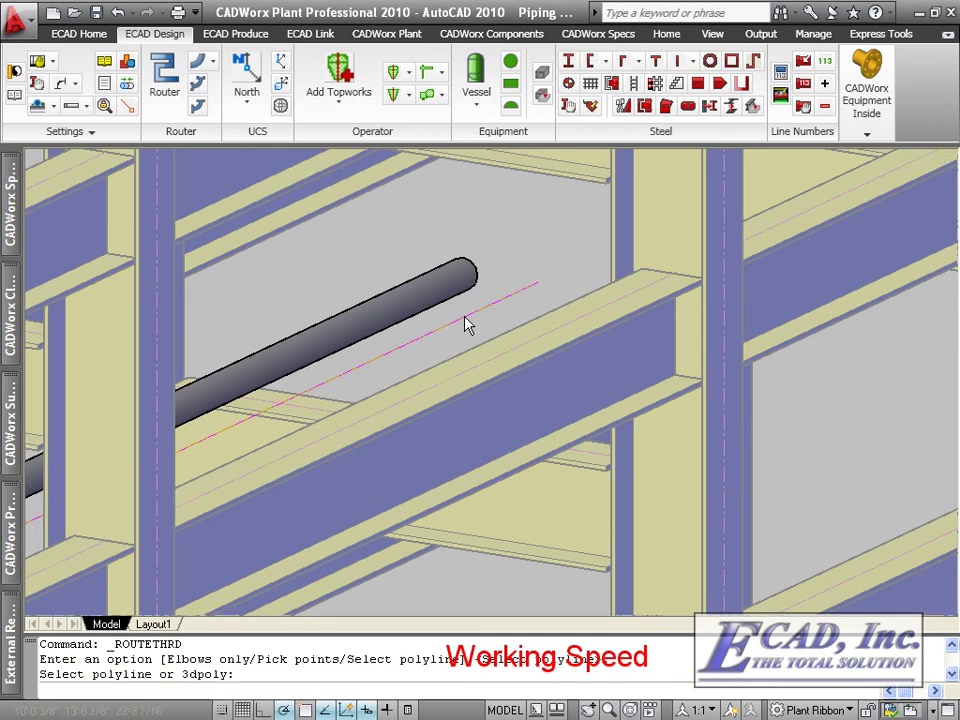
scroll(407, 439, down, 5)
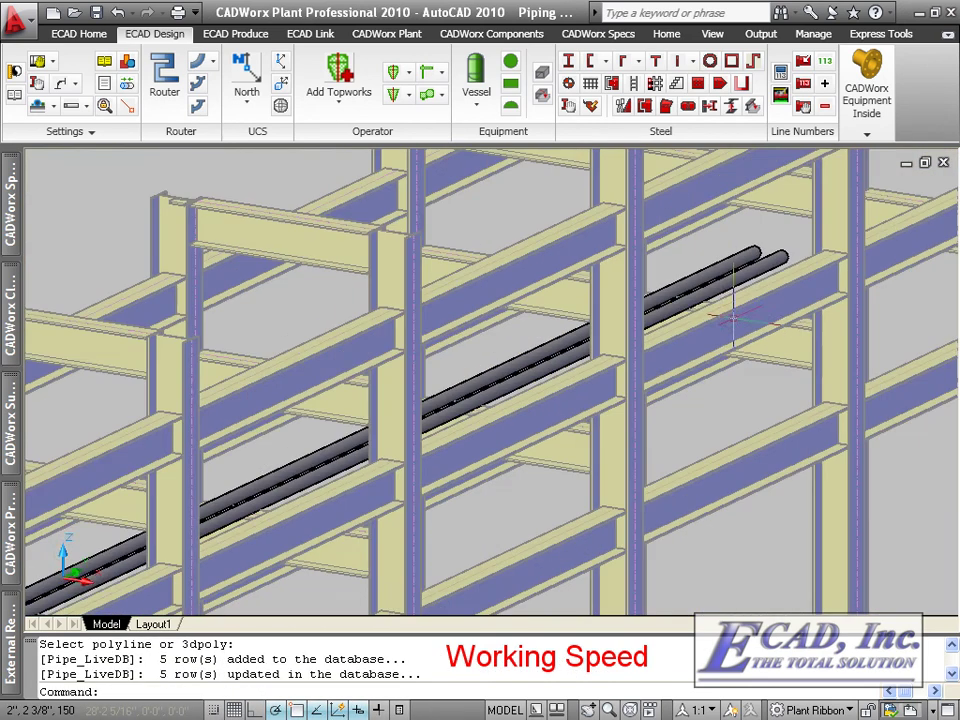
- Orbit and zoom to review the two parallel pipes running from the pumps into the rack
scroll(500, 470, up, 4)
shift+middle_drag(563, 418, 671, 424)
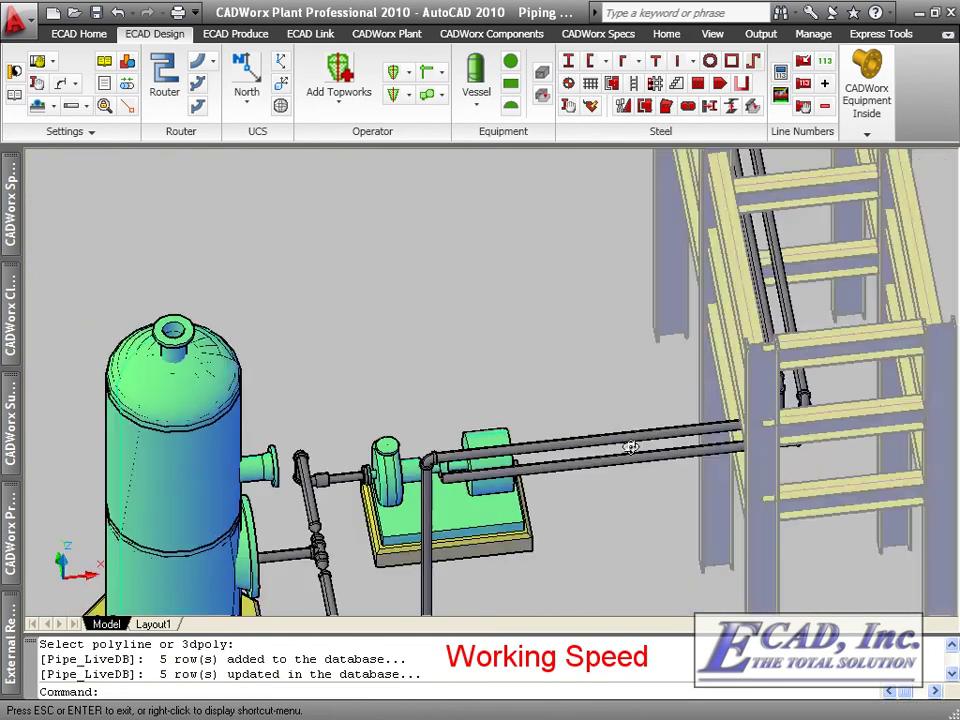
key(Escape)
scroll(534, 531, down, 3)
scroll(514, 461, down, 4)
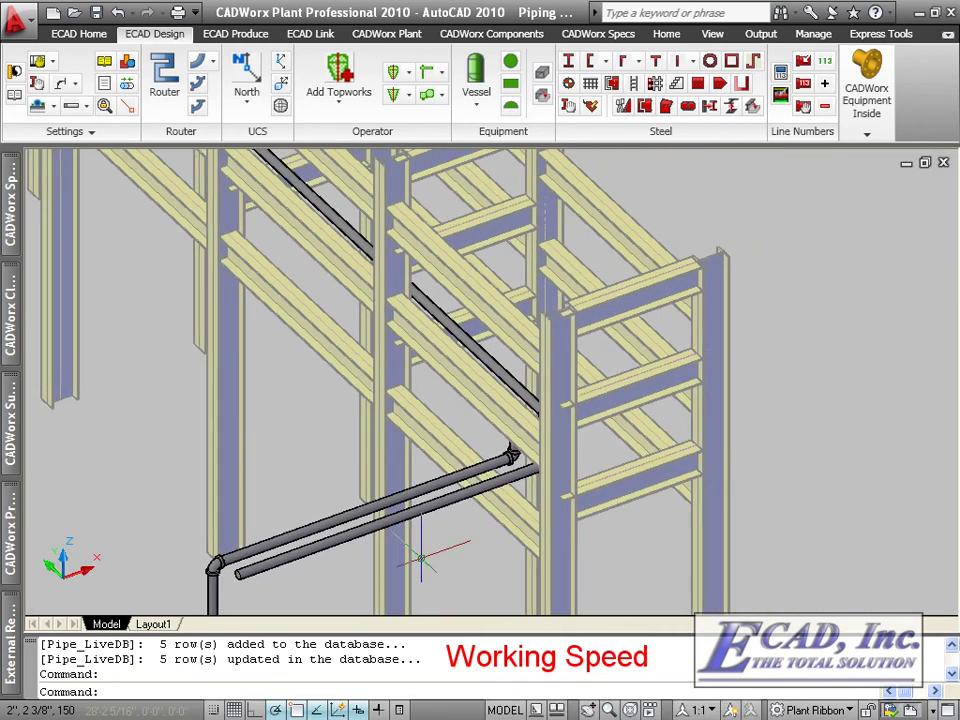